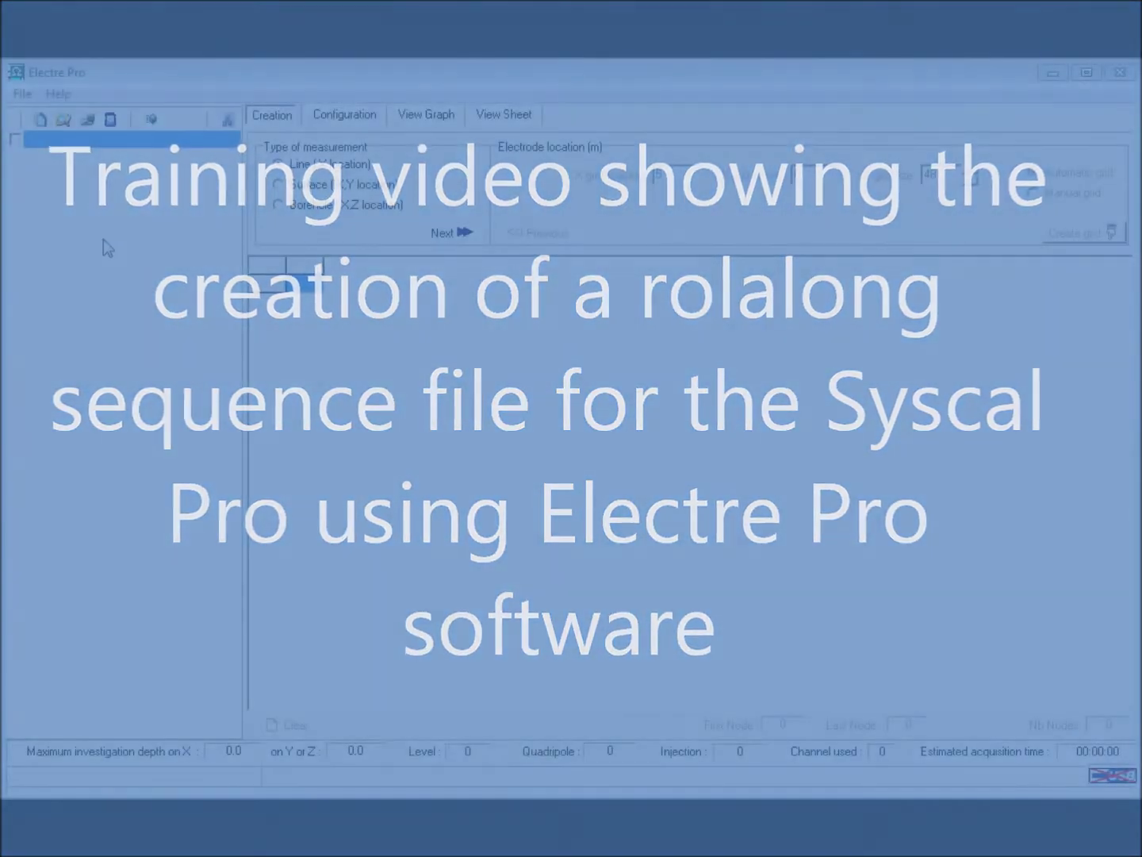
Step: Start a new line (X location) sequence and create an automatic grid with 2 m X spacing and 72 electrodes
{"action": "left_click", "coordinate": [22, 93]}
{"action": "left_click", "coordinate": [30, 115]}
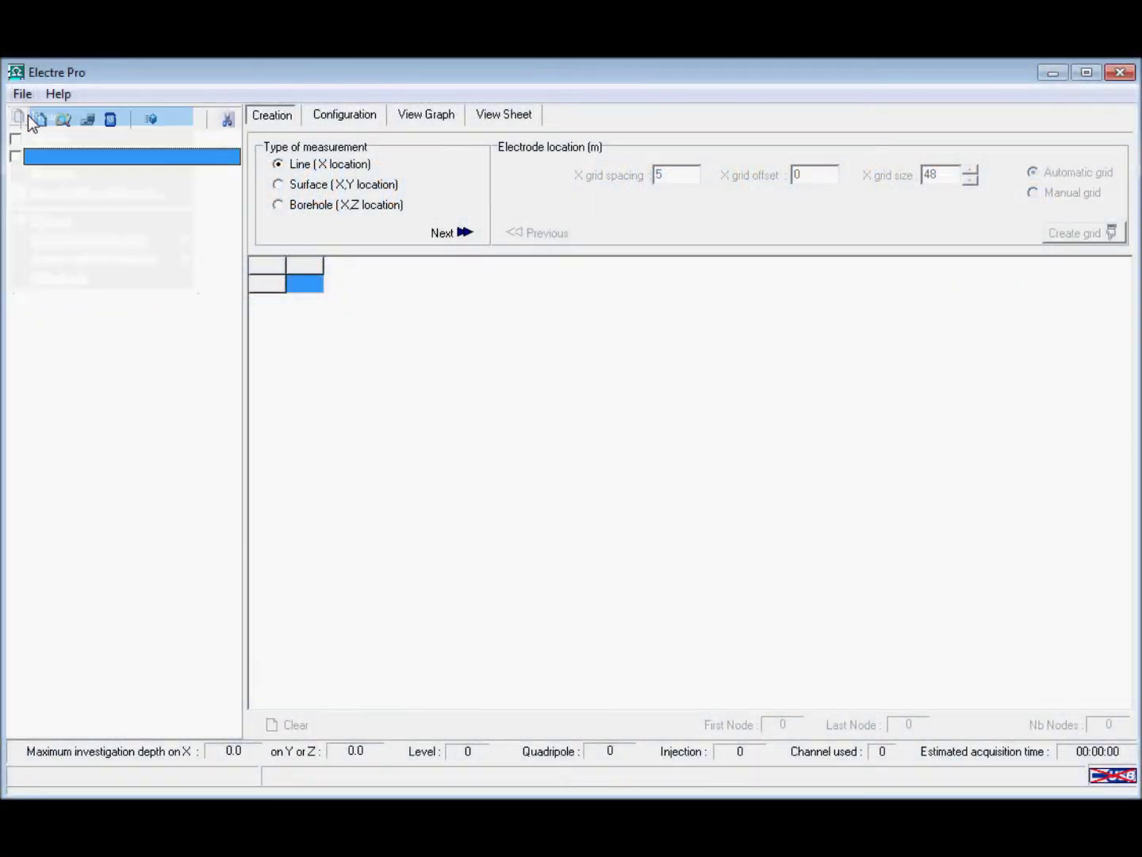
{"action": "left_click", "coordinate": [439, 232]}
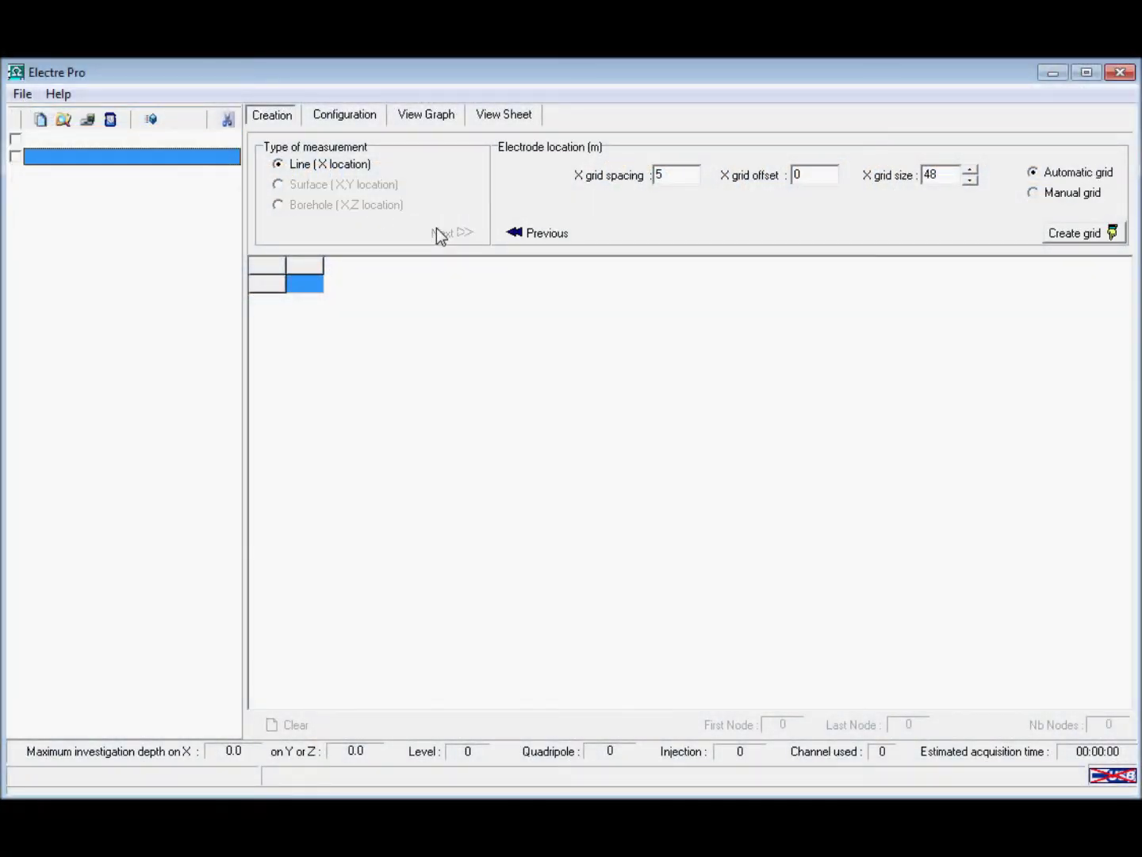
{"action": "double_click", "coordinate": [657, 175]}
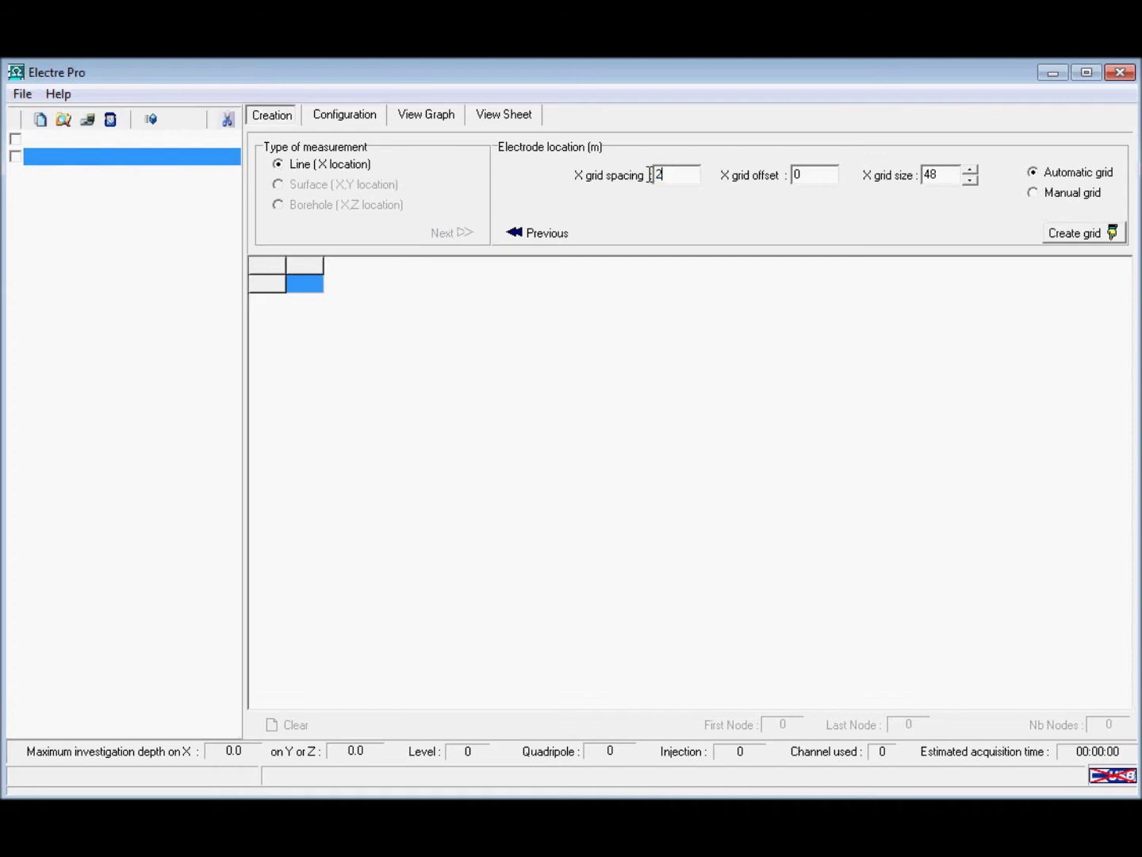
{"action": "left_click", "coordinate": [970, 170]}
{"action": "left_click", "coordinate": [1058, 232]}
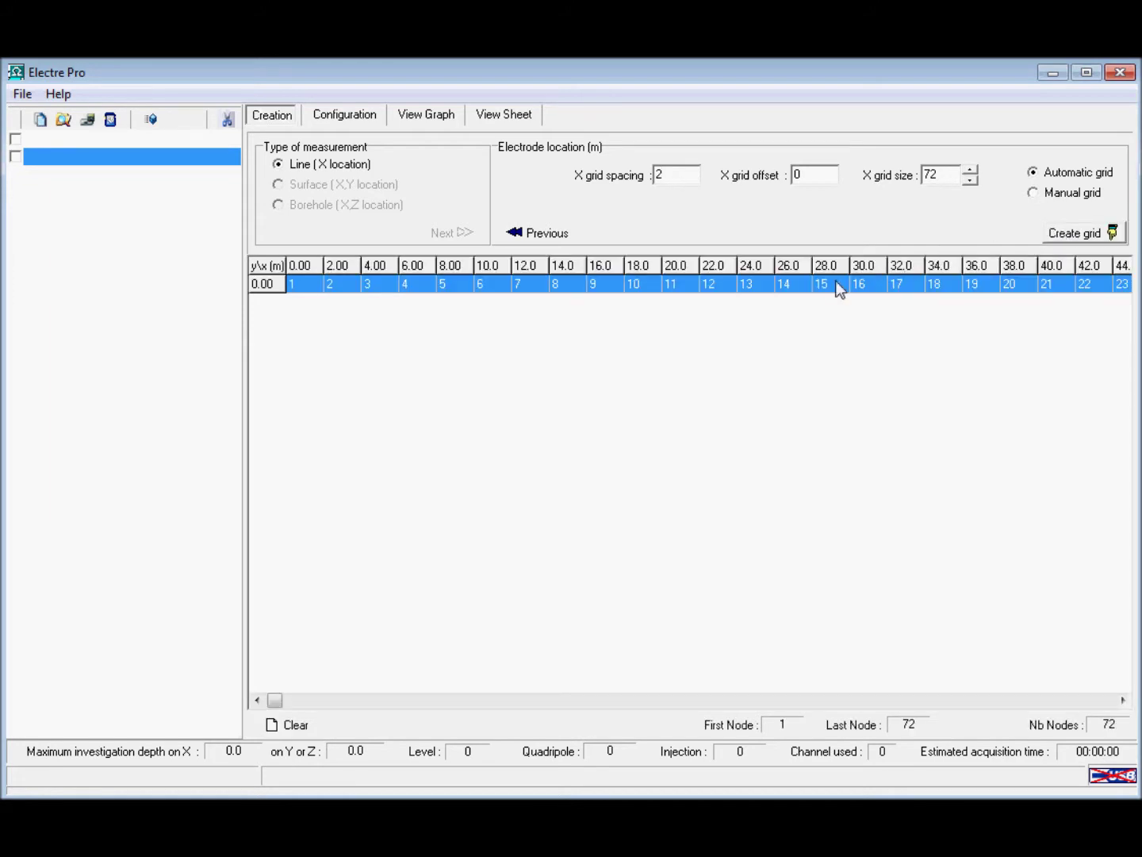
Step: Name the sequence Wenner, choose the Wenner array and set Q max to 2 %
{"action": "left_click", "coordinate": [353, 116]}
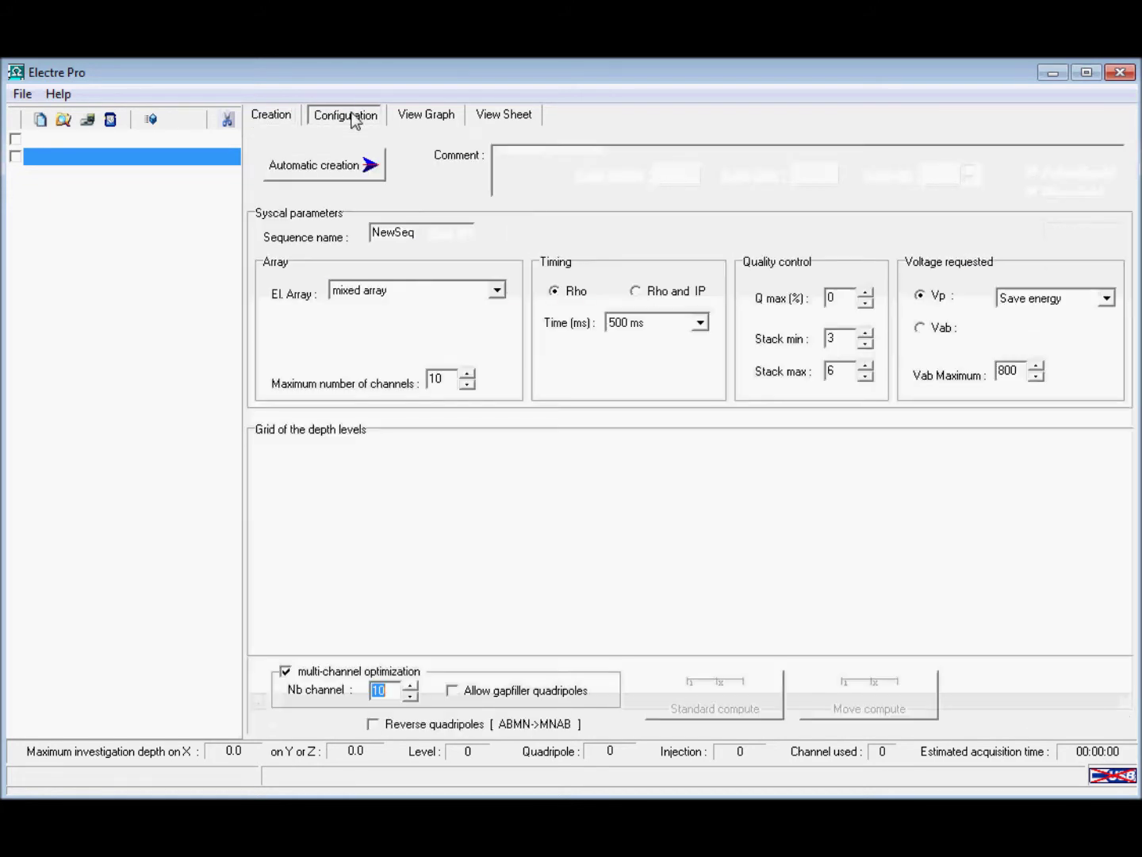
{"action": "type", "text": "Wenner"}
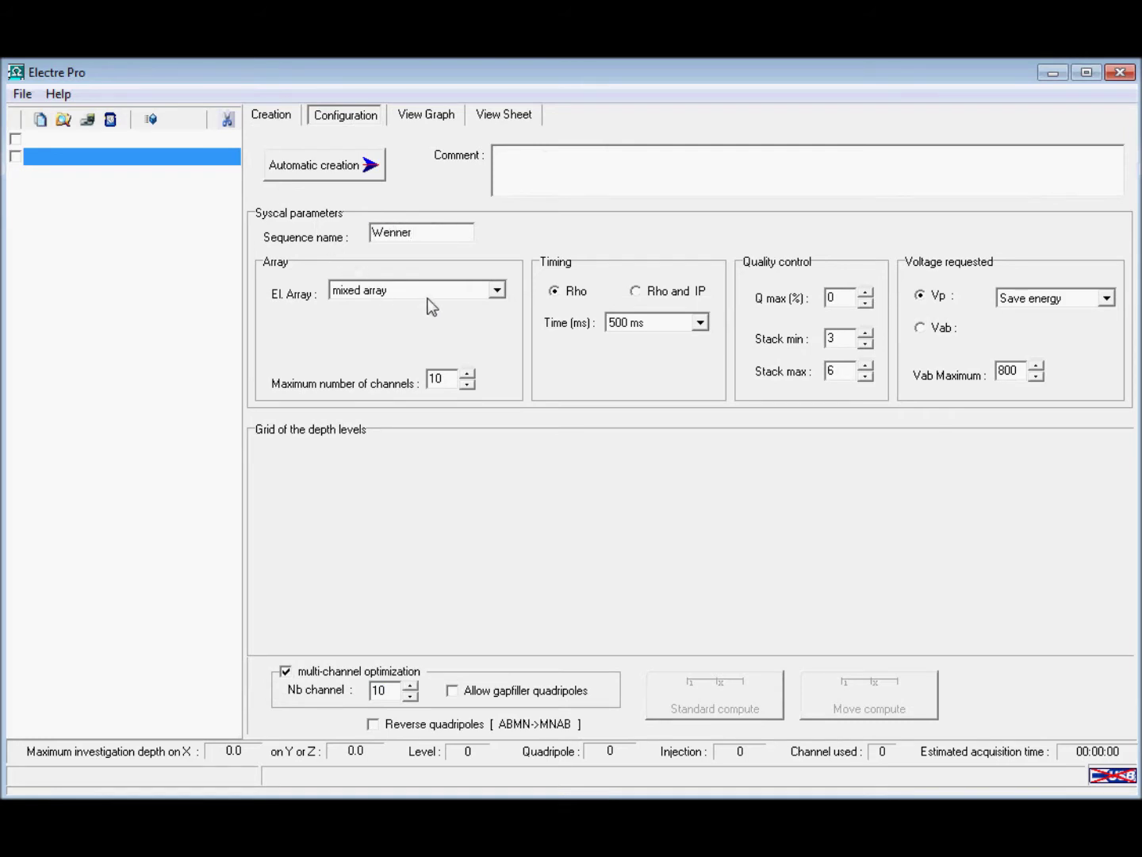
{"action": "left_click", "coordinate": [418, 293]}
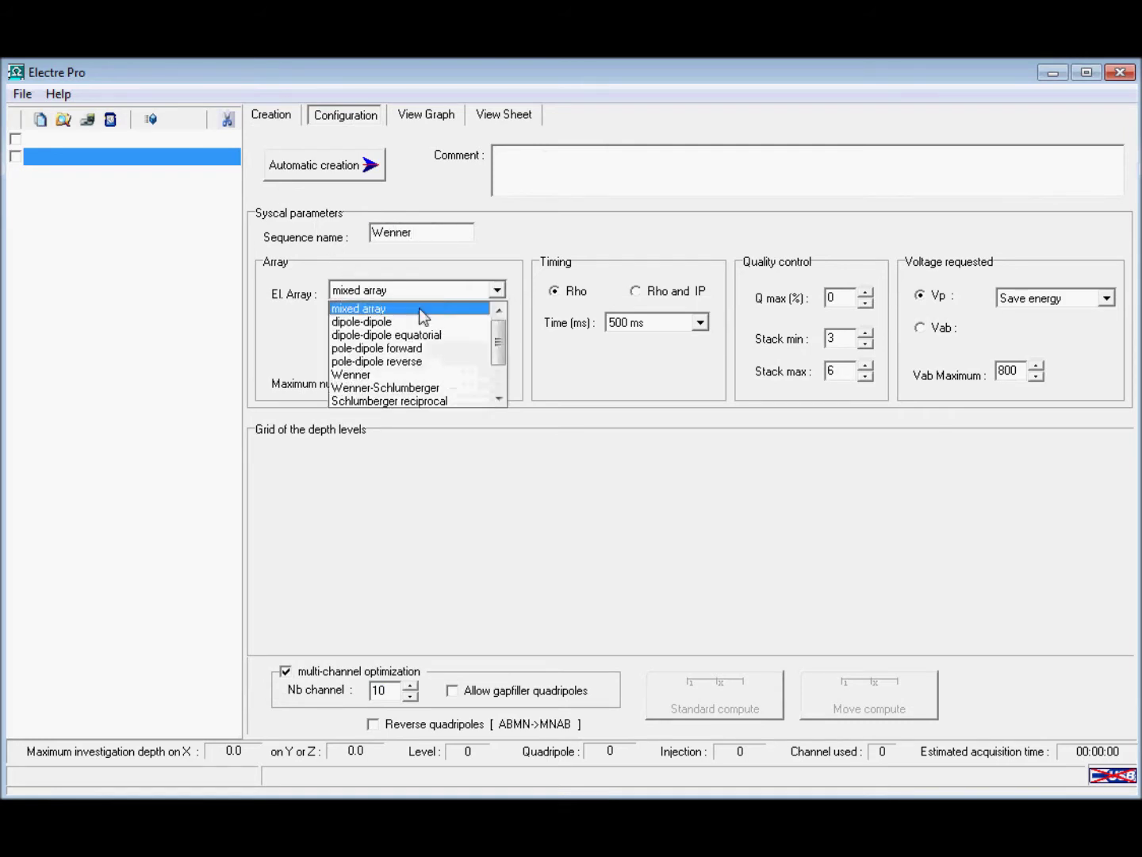
{"action": "left_click", "coordinate": [380, 373]}
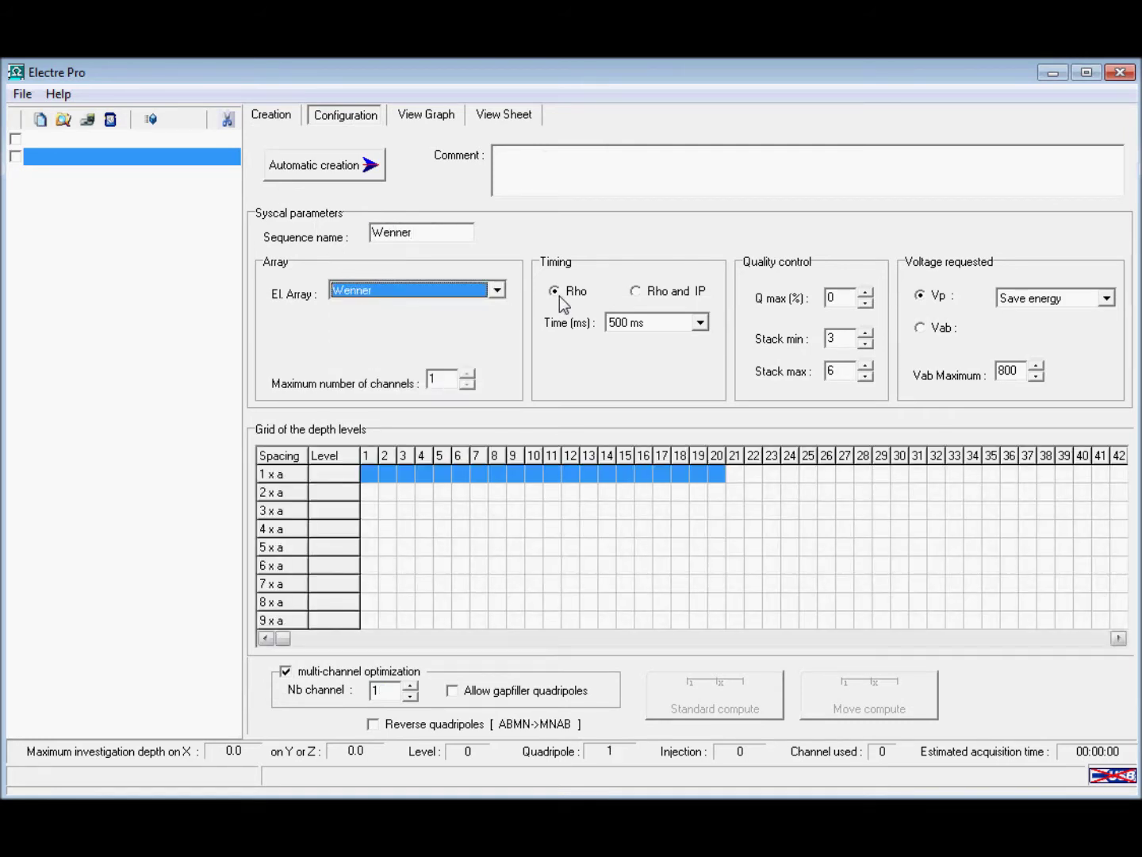
{"action": "double_click", "coordinate": [829, 296]}
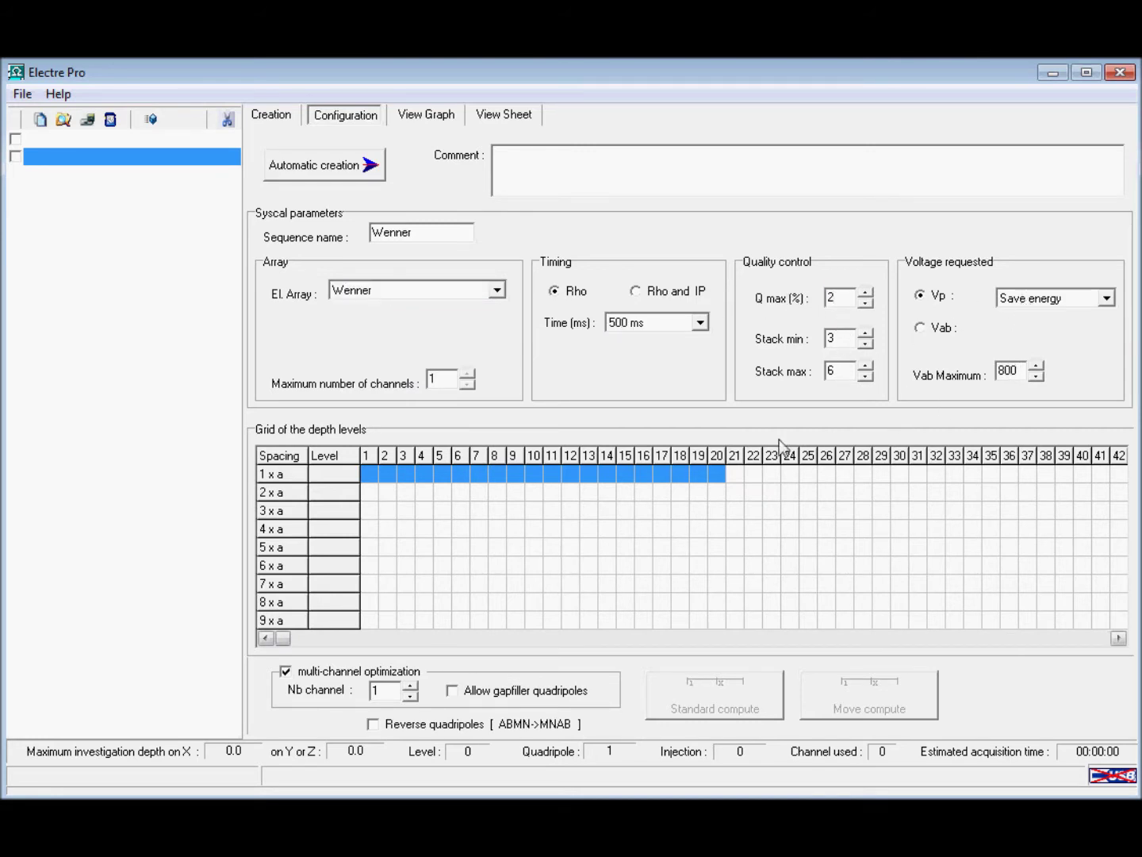
Step: Enable depth levels 1 to 12 at 1 x a spacing and run the standard compute
{"action": "mouse_move", "coordinate": [379, 477]}
{"action": "left_click_drag", "start_coordinate": [368, 476], "coordinate": [571, 482]}
{"action": "mouse_move", "coordinate": [571, 482]}
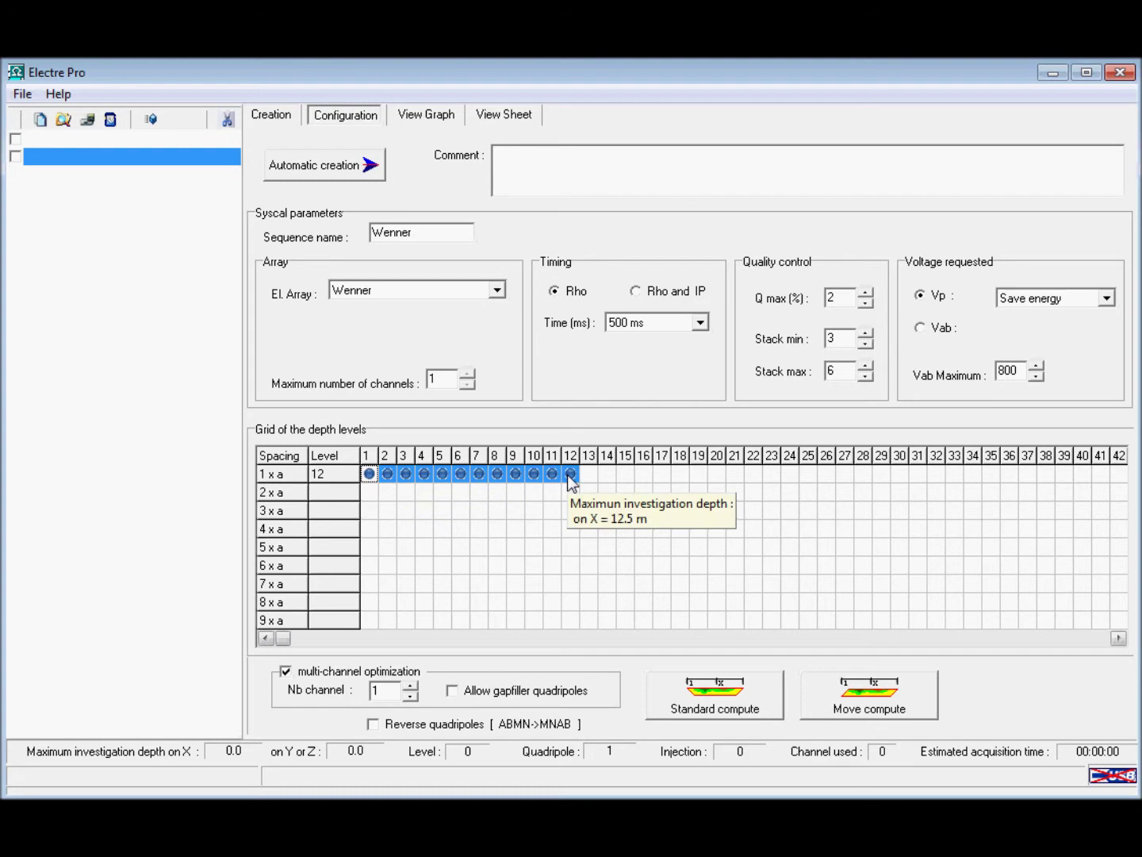
{"action": "left_click", "coordinate": [696, 702]}
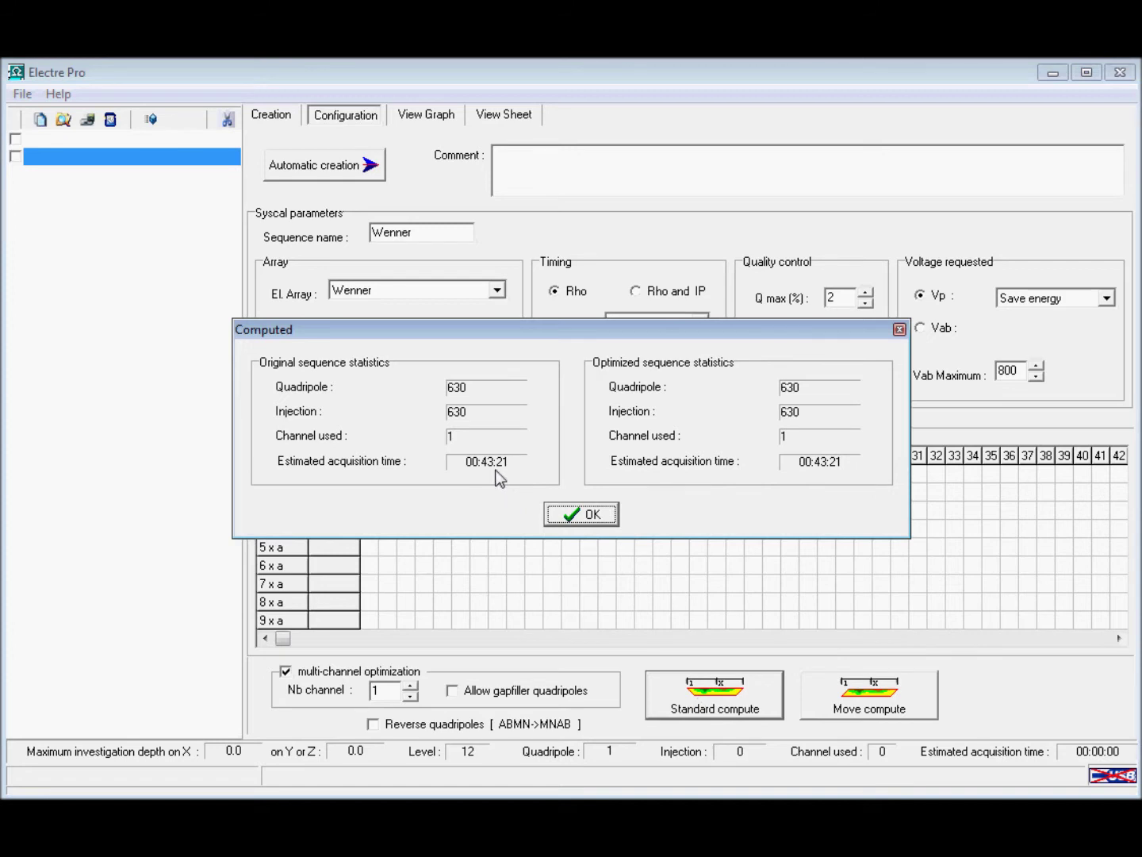
{"action": "left_click", "coordinate": [568, 516]}
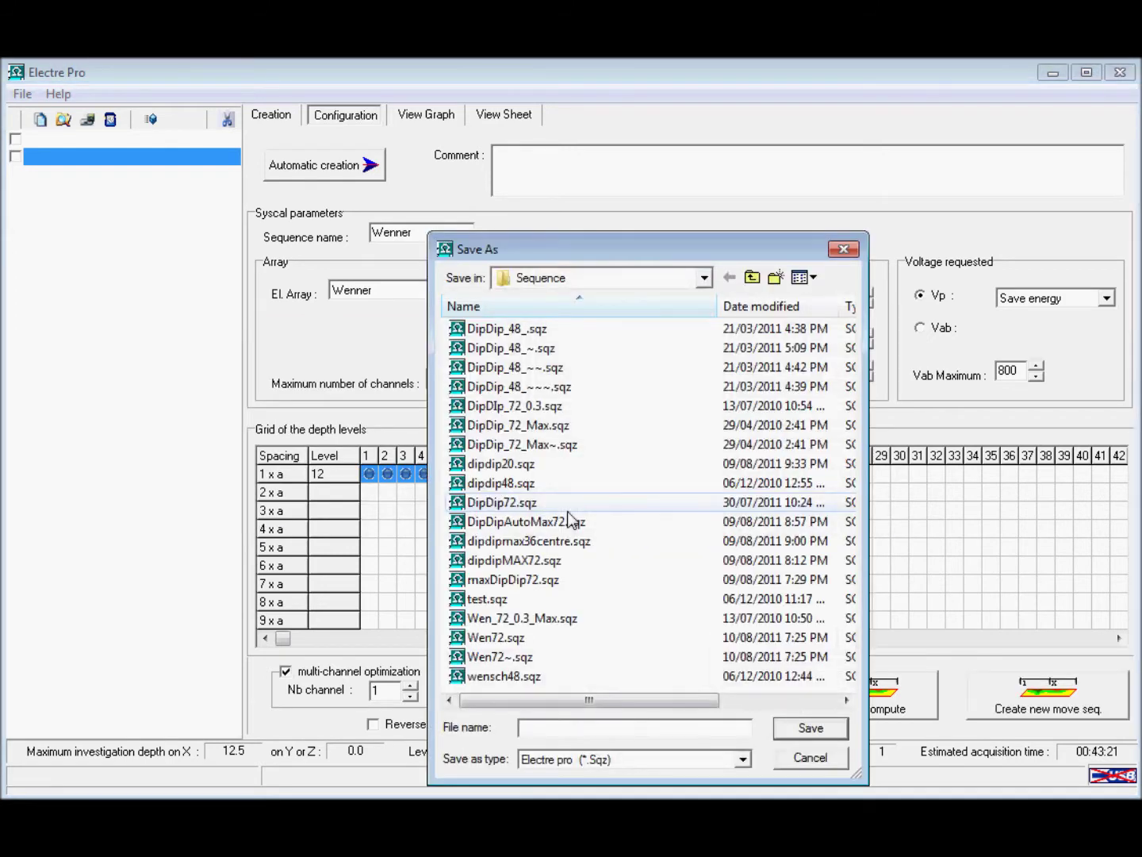
Step: Save the computed sequence as Wen72, overwriting the existing file, and view its graph
{"action": "type", "text": "Wen"}
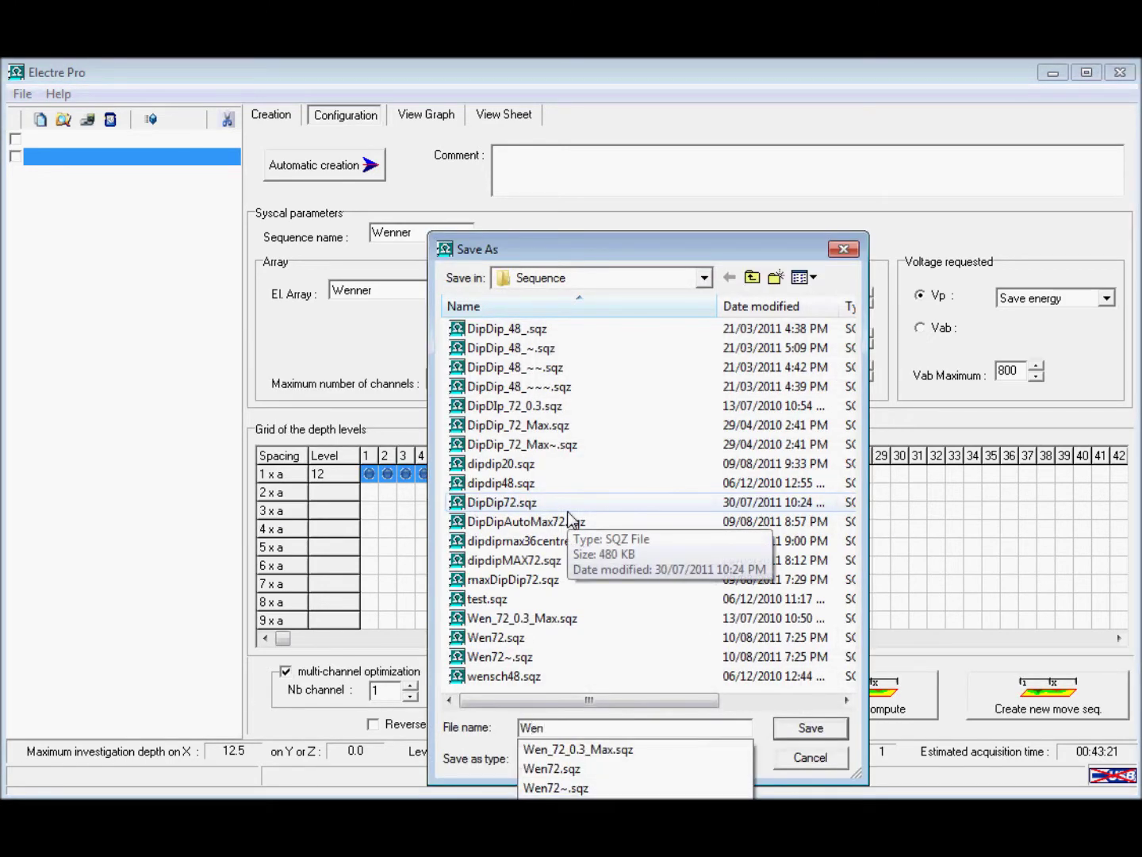
{"action": "type", "text": "72"}
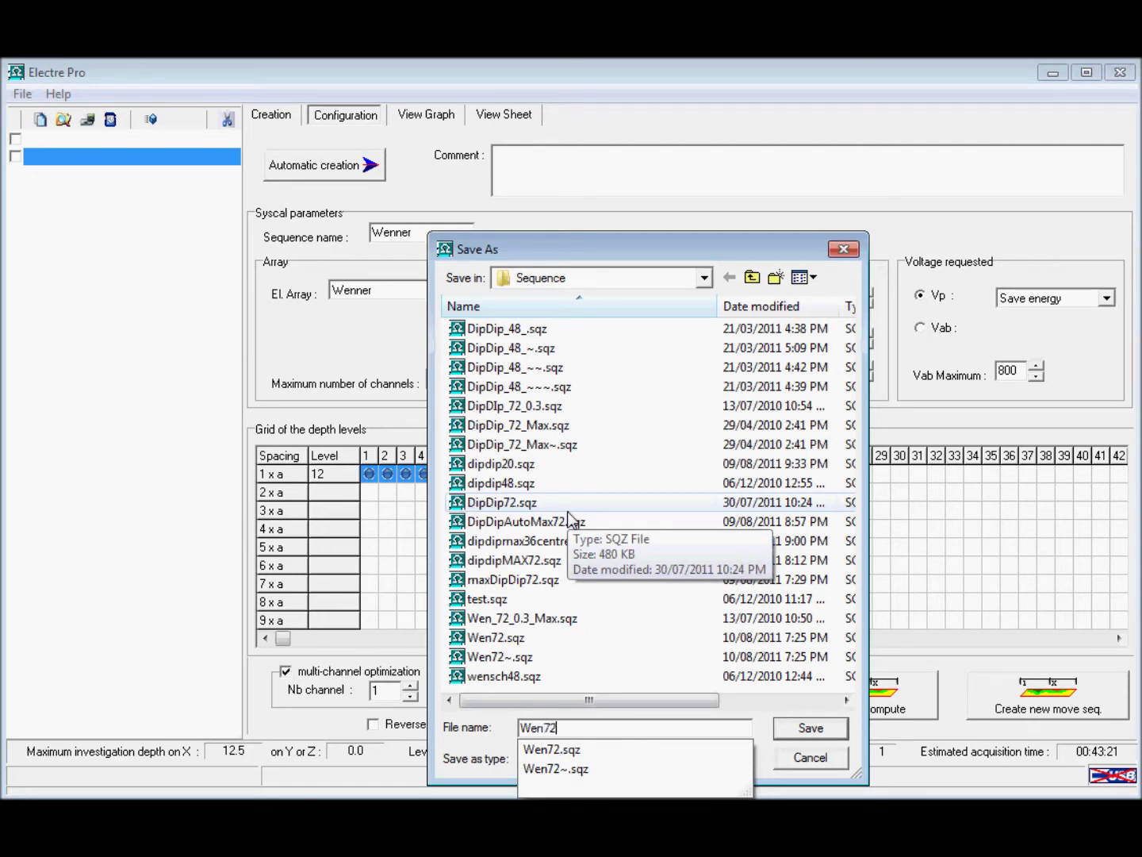
{"action": "key", "text": "Return"}
{"action": "key", "text": "Left"}
{"action": "key", "text": "Return"}
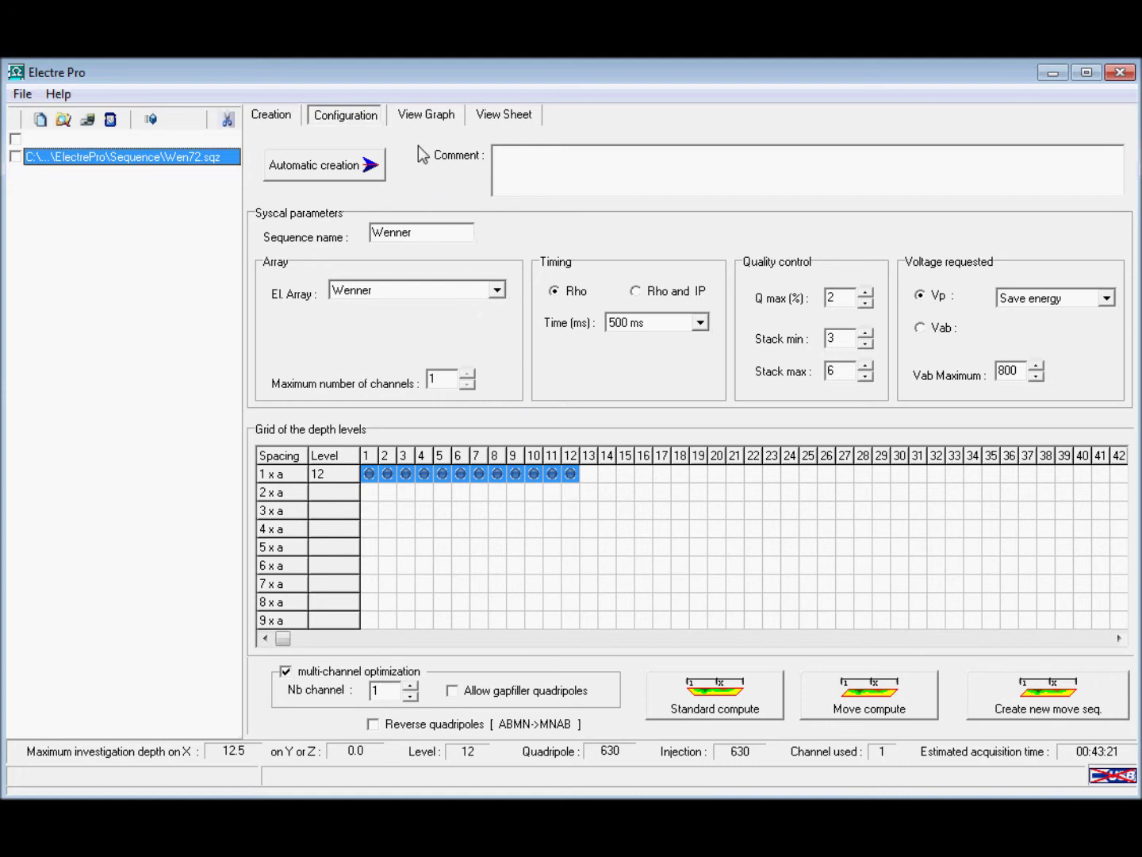
{"action": "left_click", "coordinate": [425, 114]}
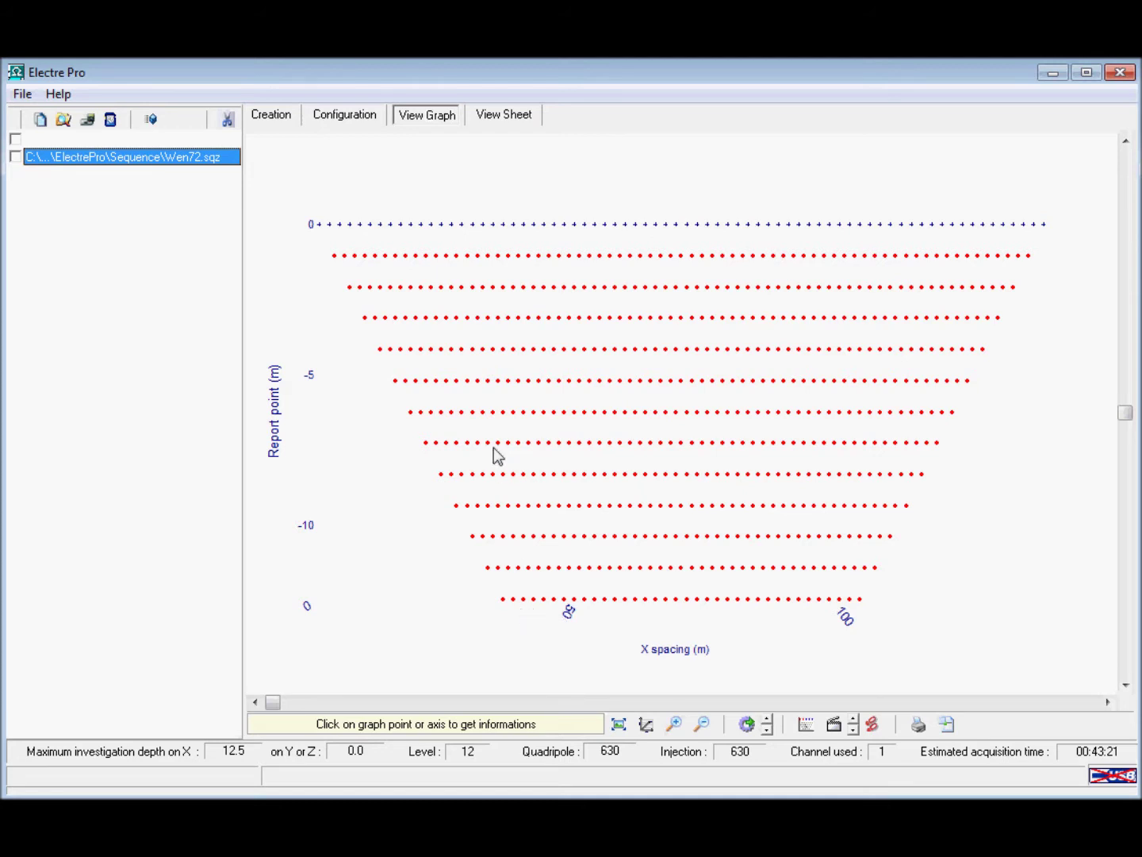
Step: Create a new move sequence from Wen72, shifted 18 nodes along the X grid
{"action": "left_click", "coordinate": [354, 117]}
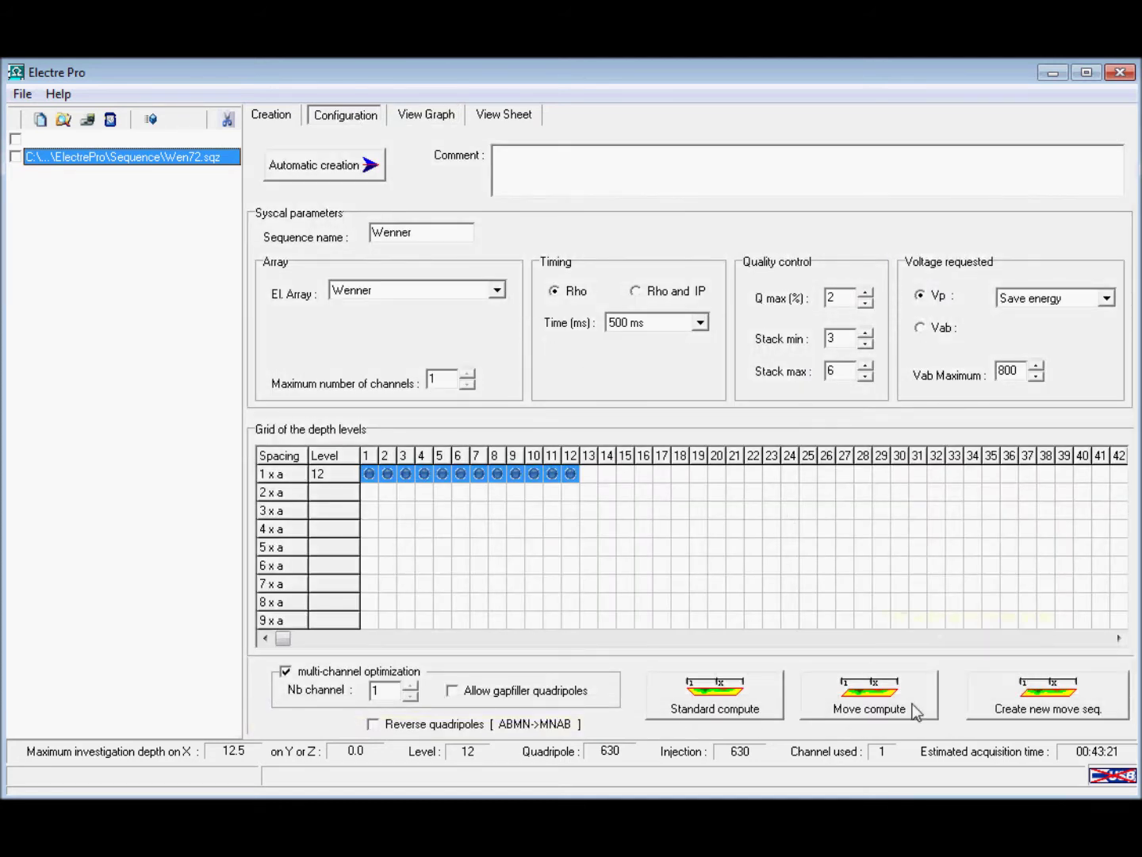
{"action": "left_click", "coordinate": [1053, 698]}
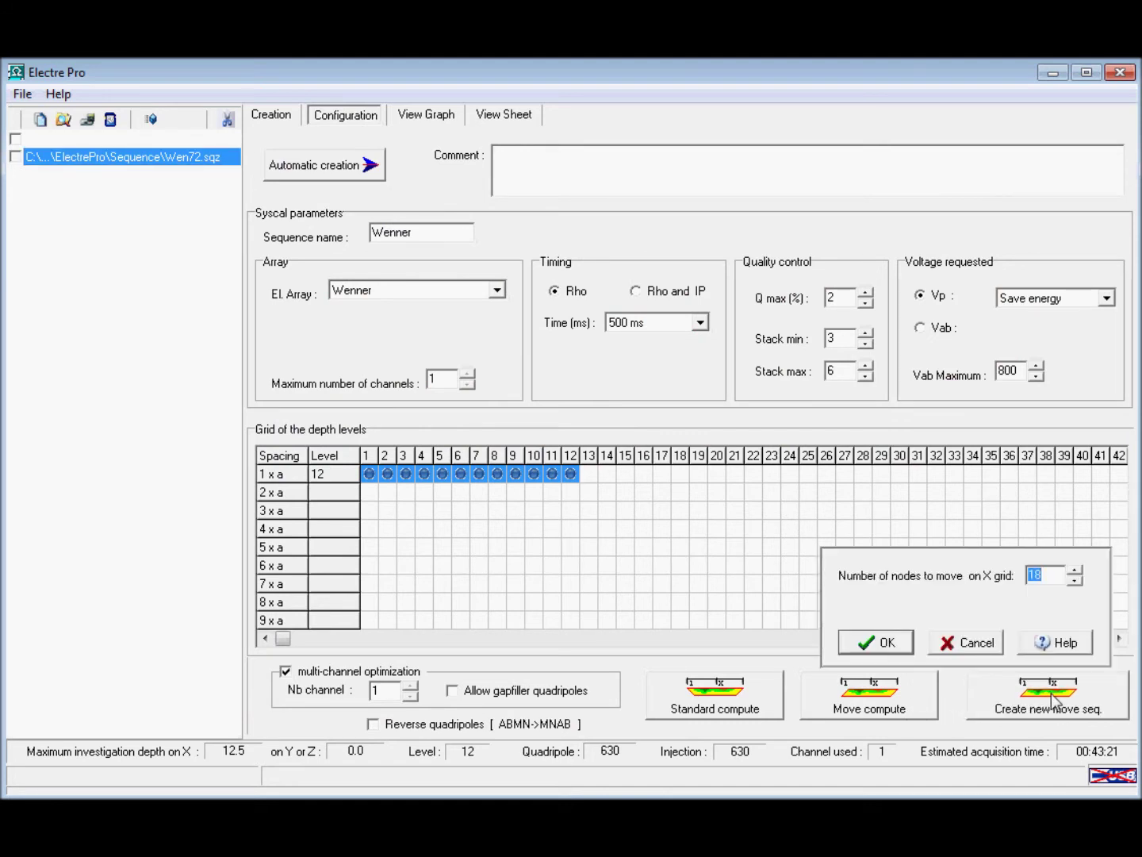
{"action": "left_click", "coordinate": [890, 644]}
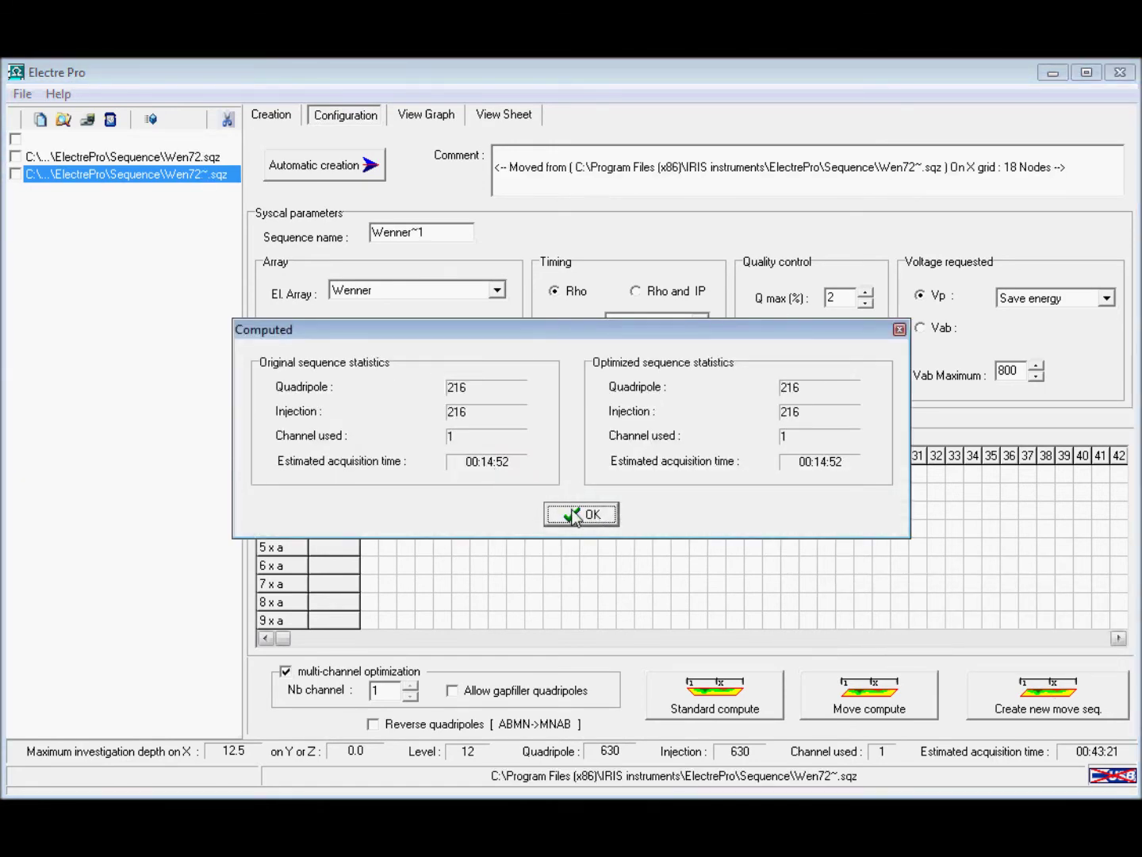
{"action": "left_click", "coordinate": [574, 516]}
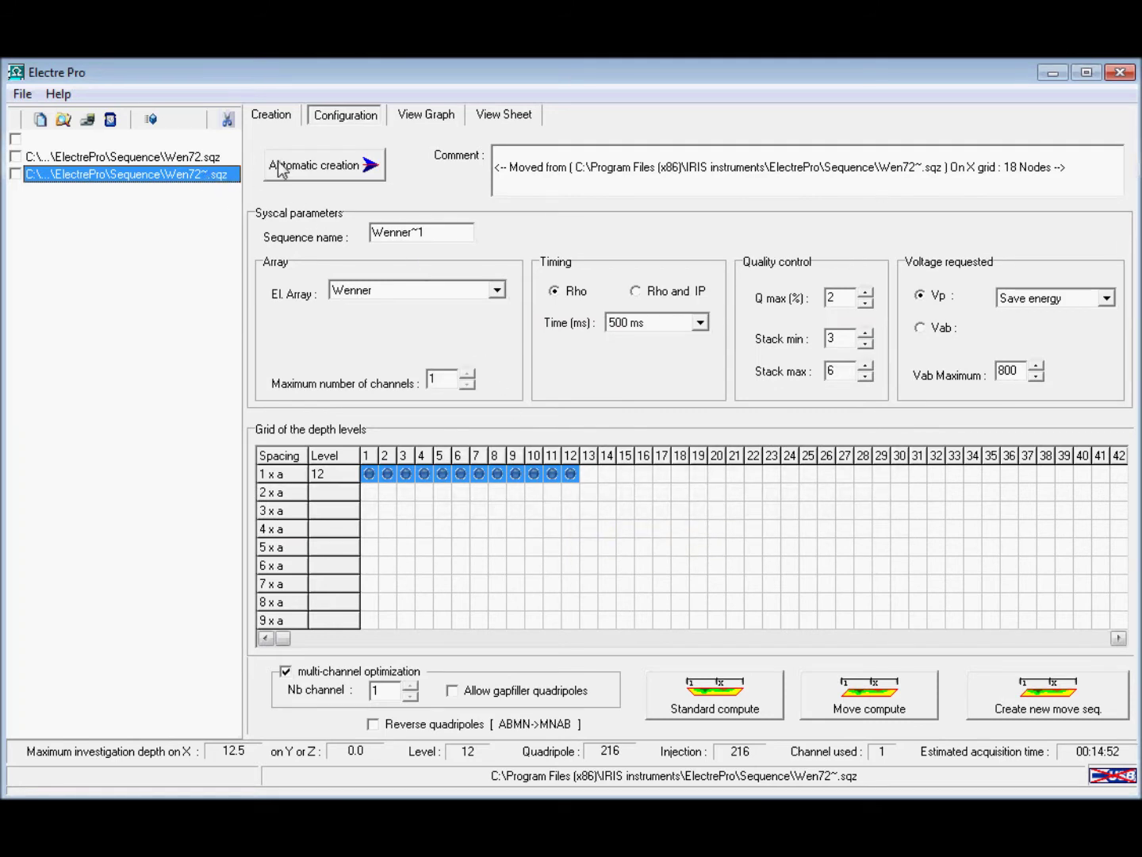
Step: Show the Wen72 sequence and its moved sequence together on the graph, with Wen72 as the highlighted one
{"action": "left_click", "coordinate": [415, 122]}
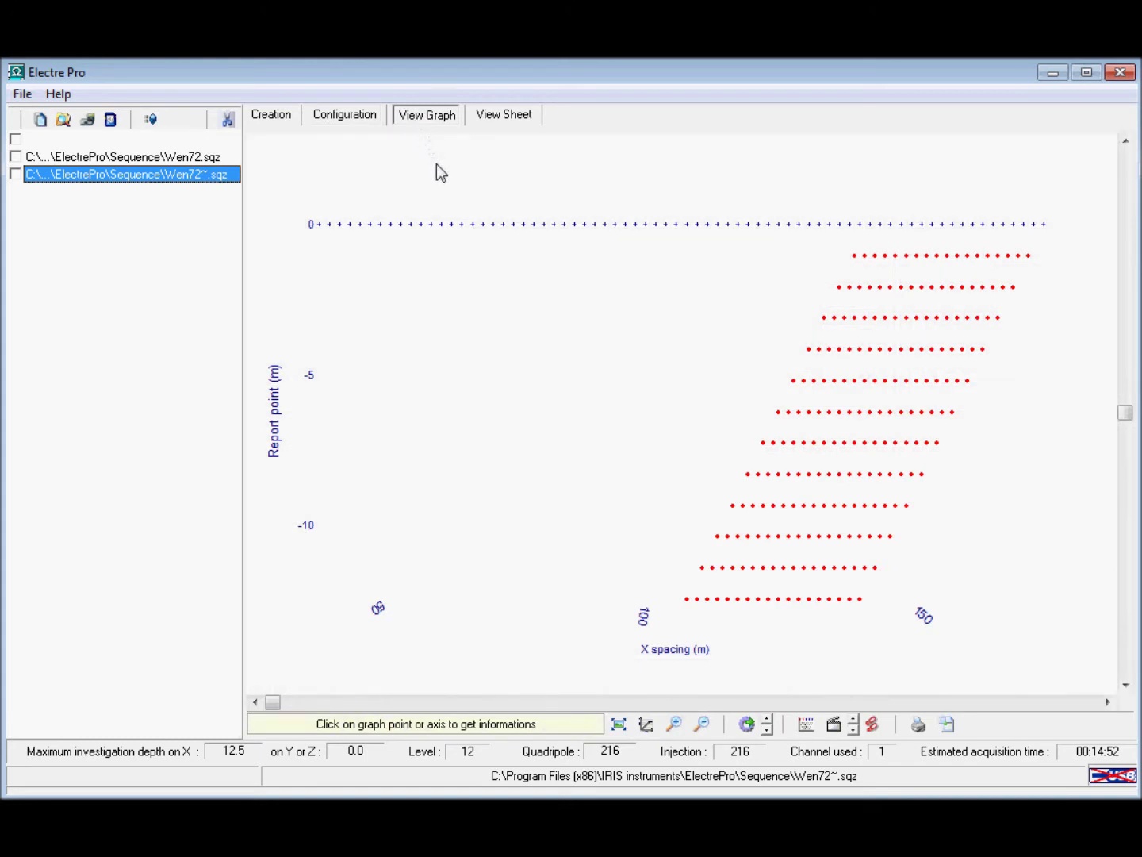
{"action": "left_click", "coordinate": [16, 157]}
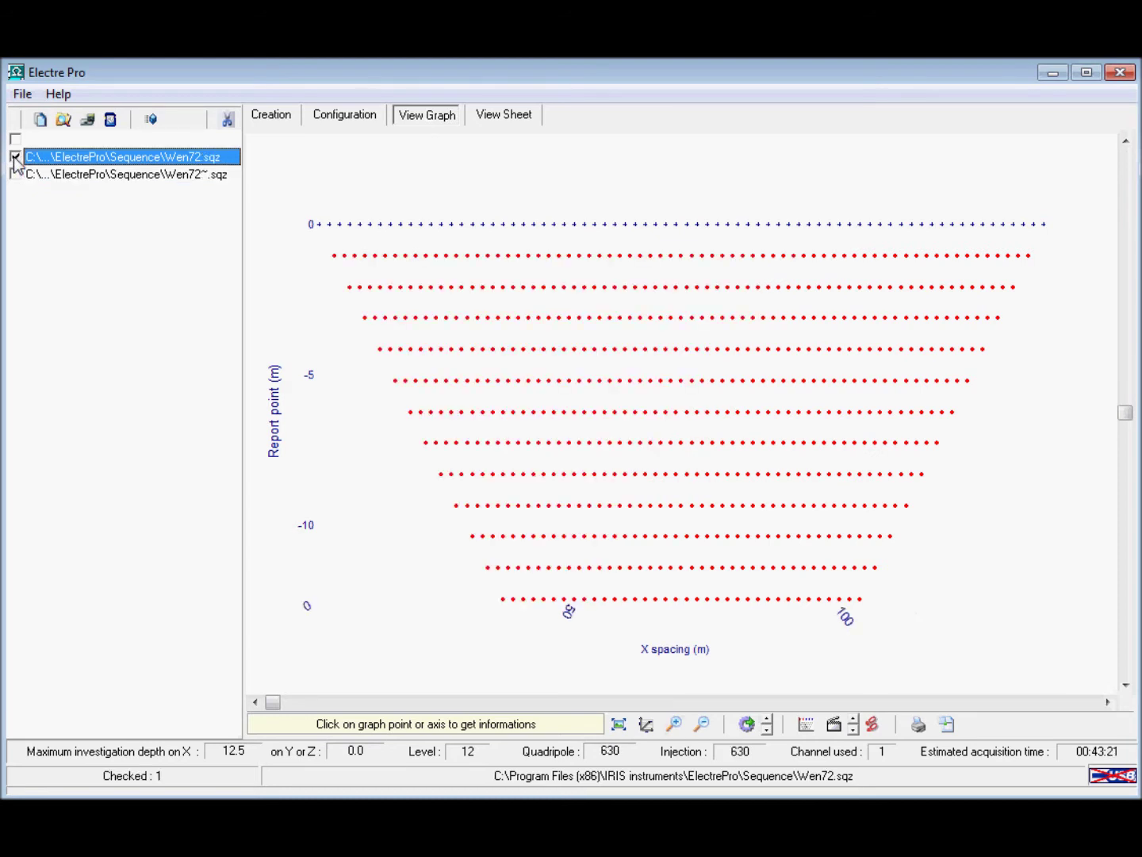
{"action": "left_click", "coordinate": [15, 174]}
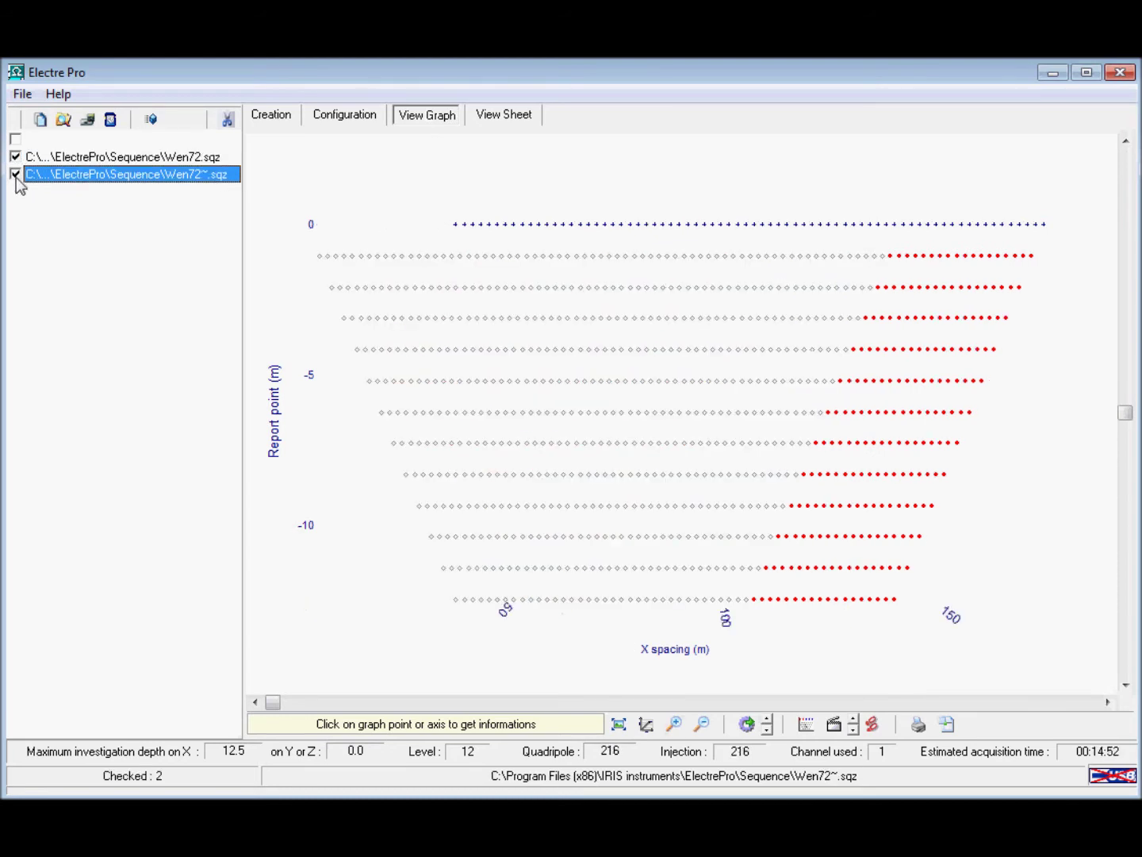
{"action": "left_click", "coordinate": [76, 164]}
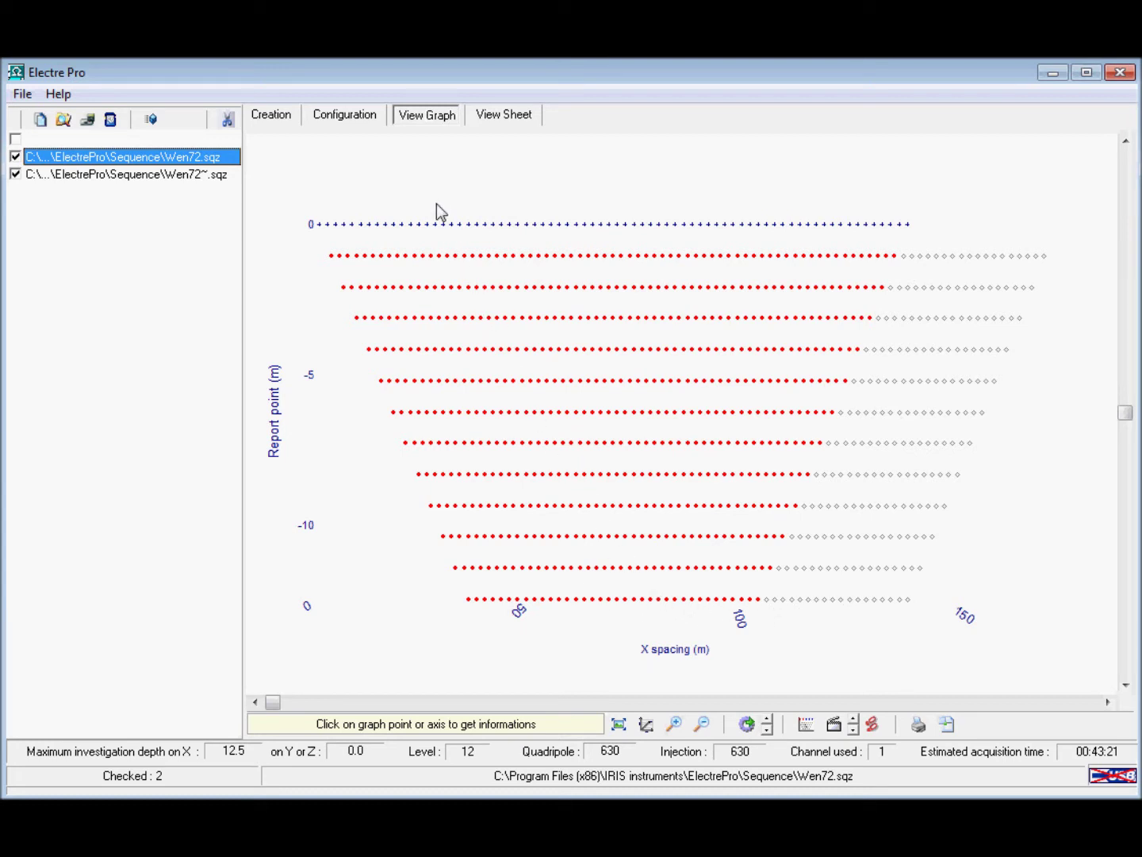
Step: Extend the Wen72 depth levels at 1 x a spacing to level 20 and run the standard compute
{"action": "left_click", "coordinate": [367, 116]}
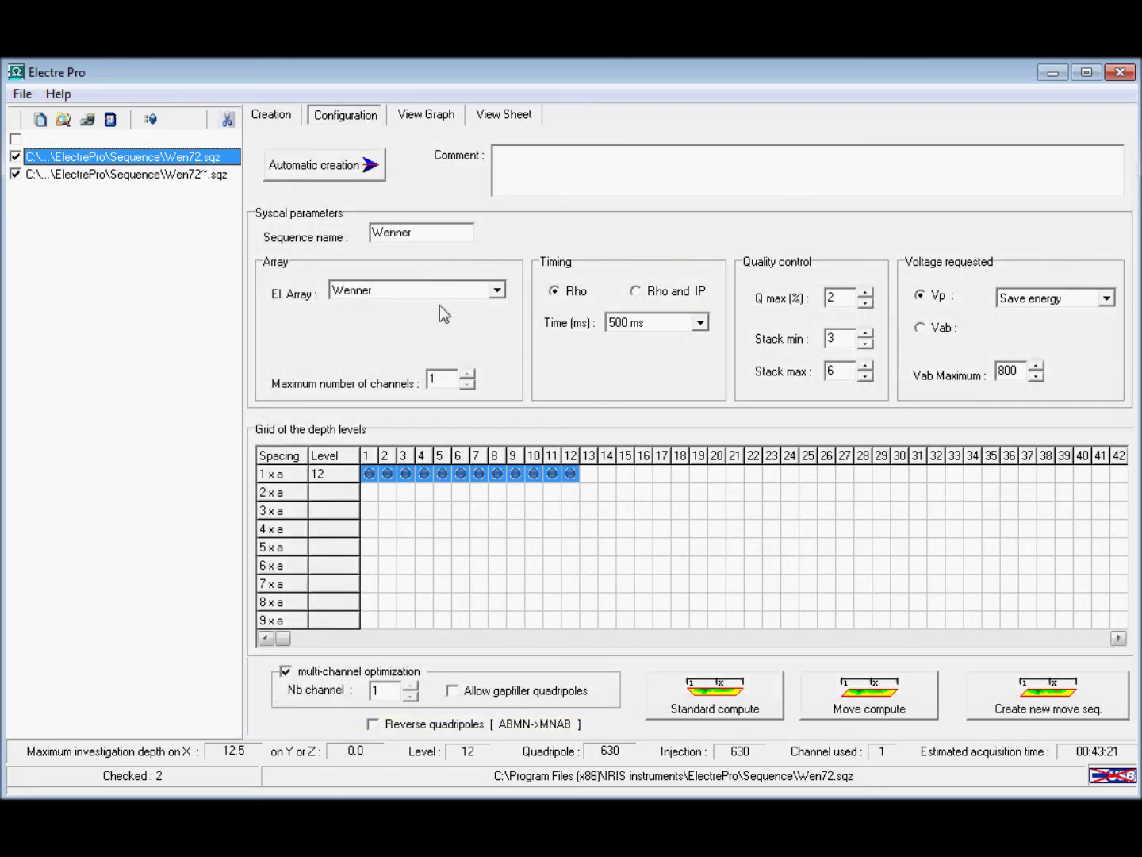
{"action": "left_click", "coordinate": [368, 475]}
{"action": "left_click_drag", "start_coordinate": [367, 476], "coordinate": [718, 480]}
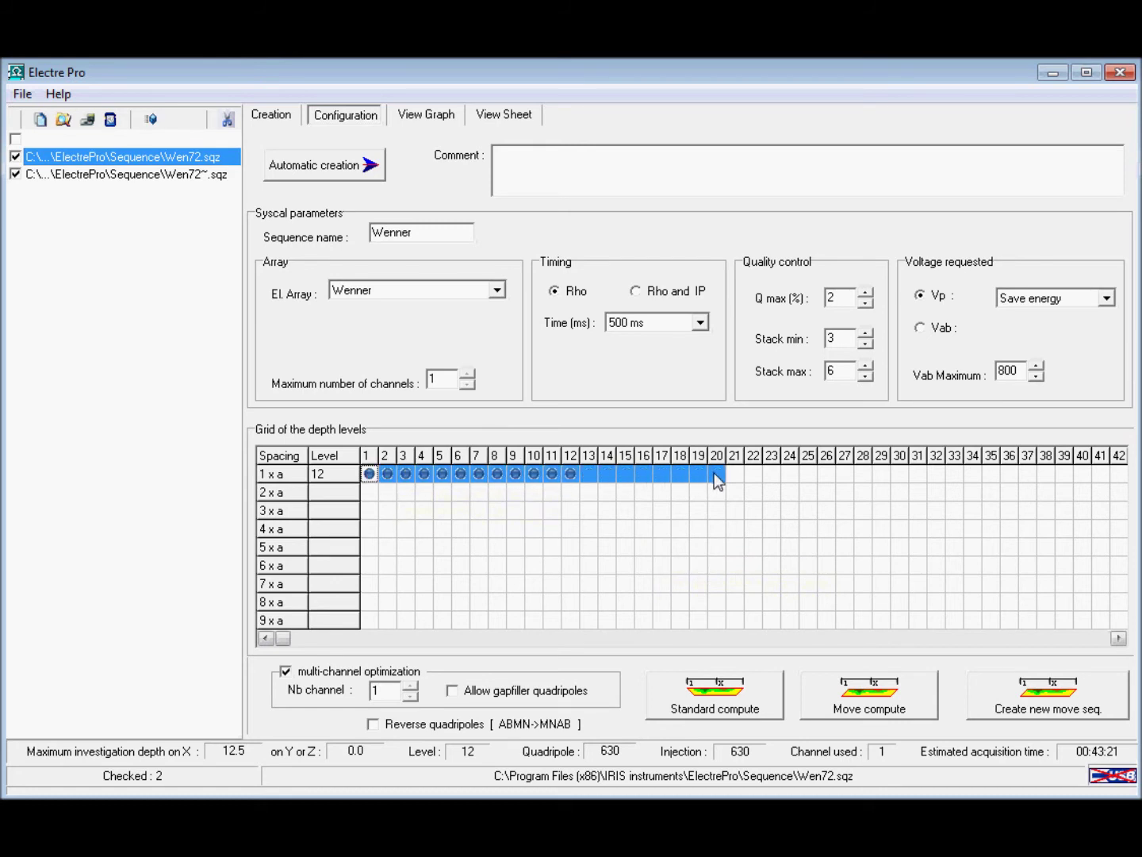
{"action": "left_click", "coordinate": [714, 693]}
{"action": "left_click", "coordinate": [588, 514]}
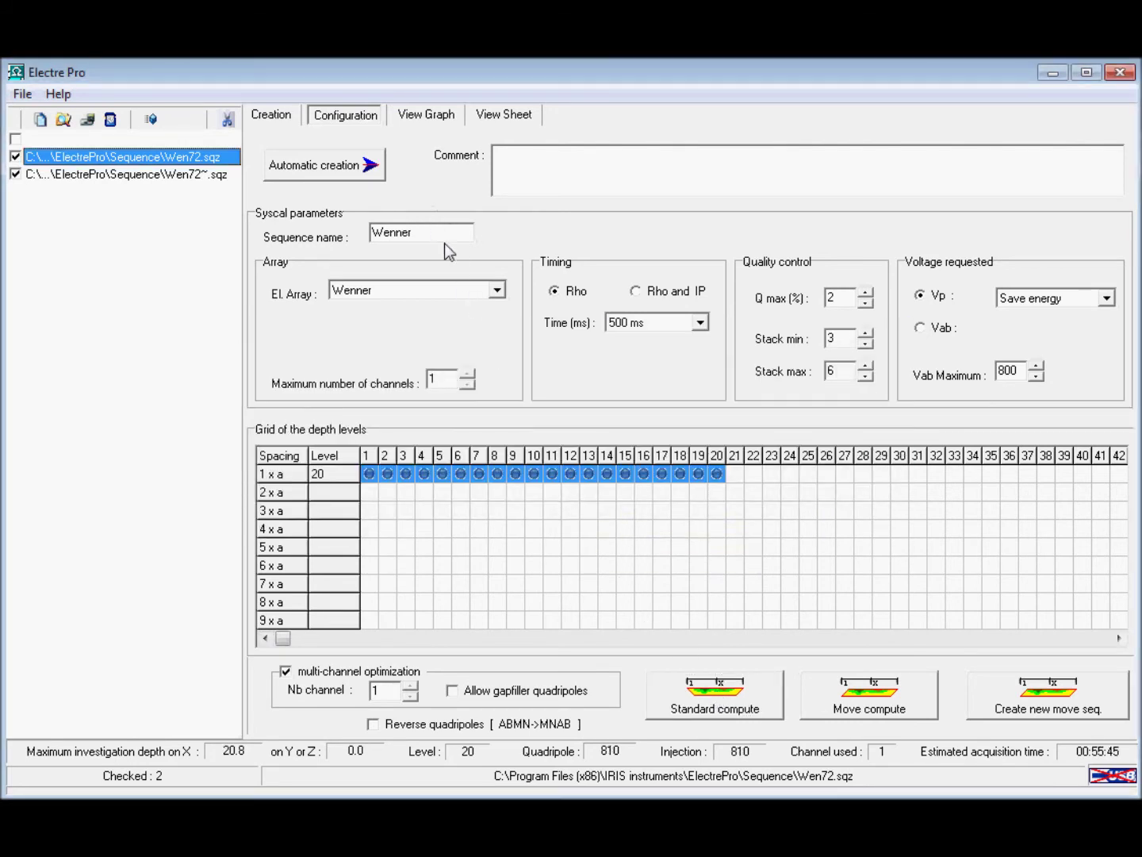
Step: Regenerate the move sequence from the 20-level Wen72 sequence with an 18-node shift on the X grid
{"action": "left_click", "coordinate": [1028, 695]}
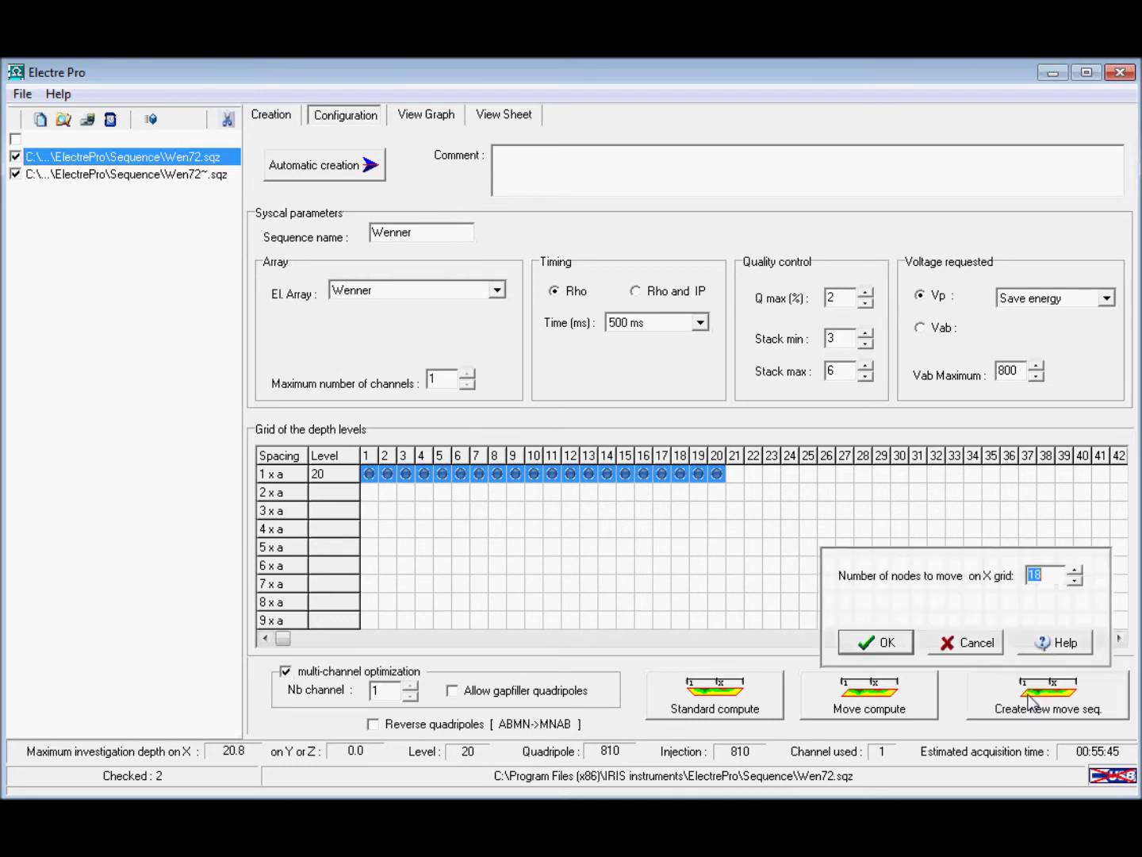
{"action": "left_click", "coordinate": [892, 641]}
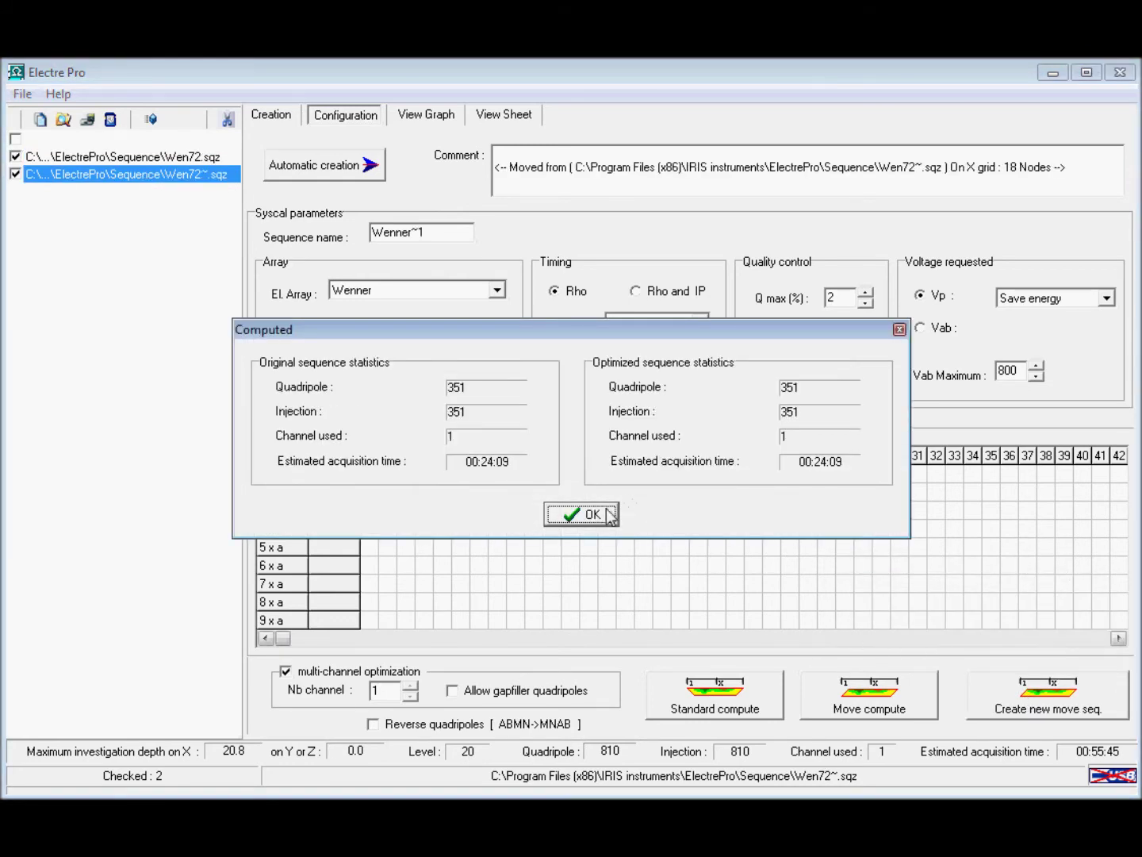
{"action": "left_click", "coordinate": [608, 514]}
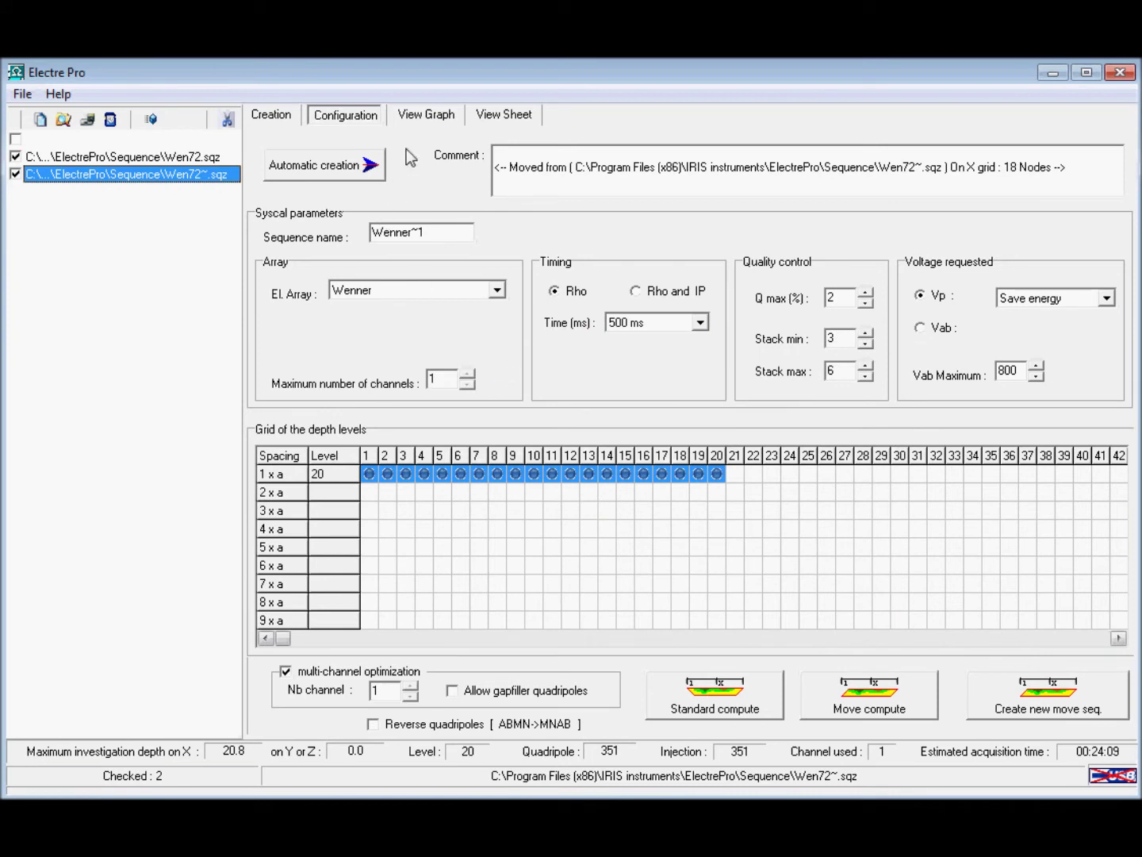
Step: Compare the base and moved sequences on the graph and query a deep Wen72 point above the coverage gap
{"action": "left_click", "coordinate": [425, 118]}
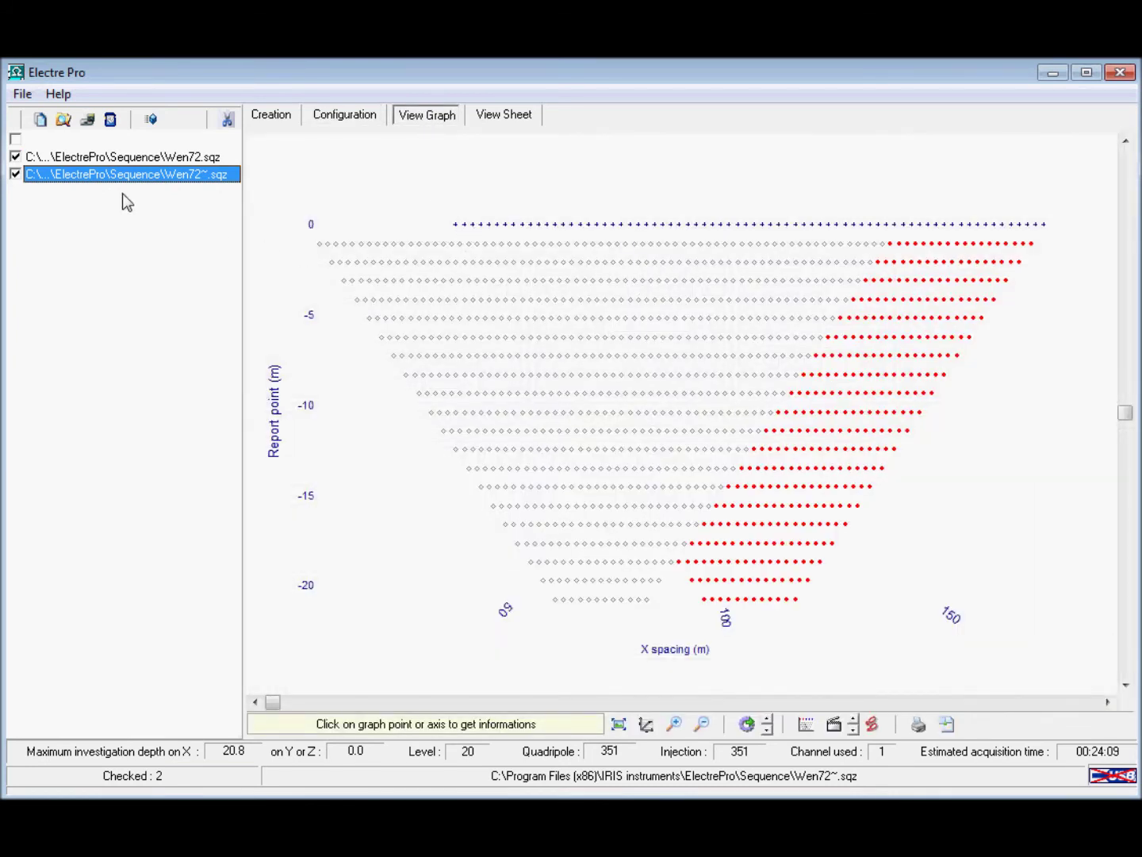
{"action": "left_click", "coordinate": [118, 160]}
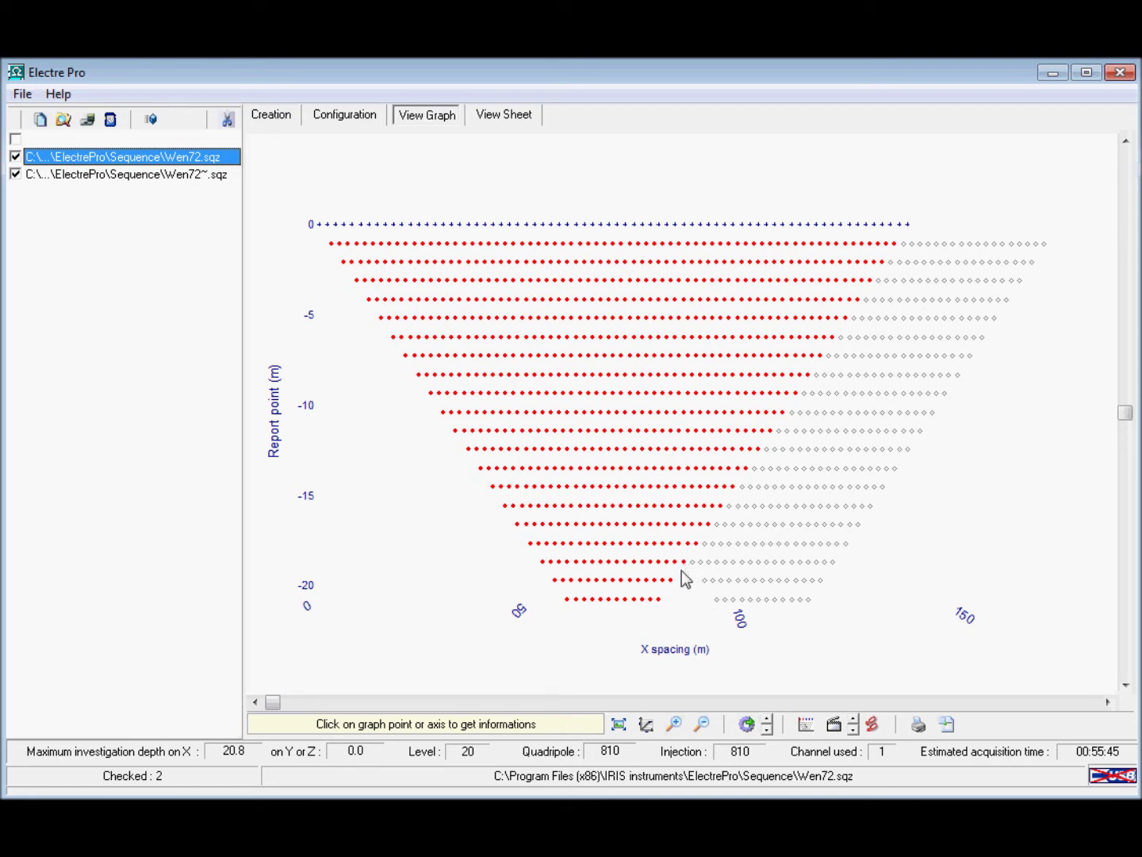
{"action": "left_click", "coordinate": [617, 570]}
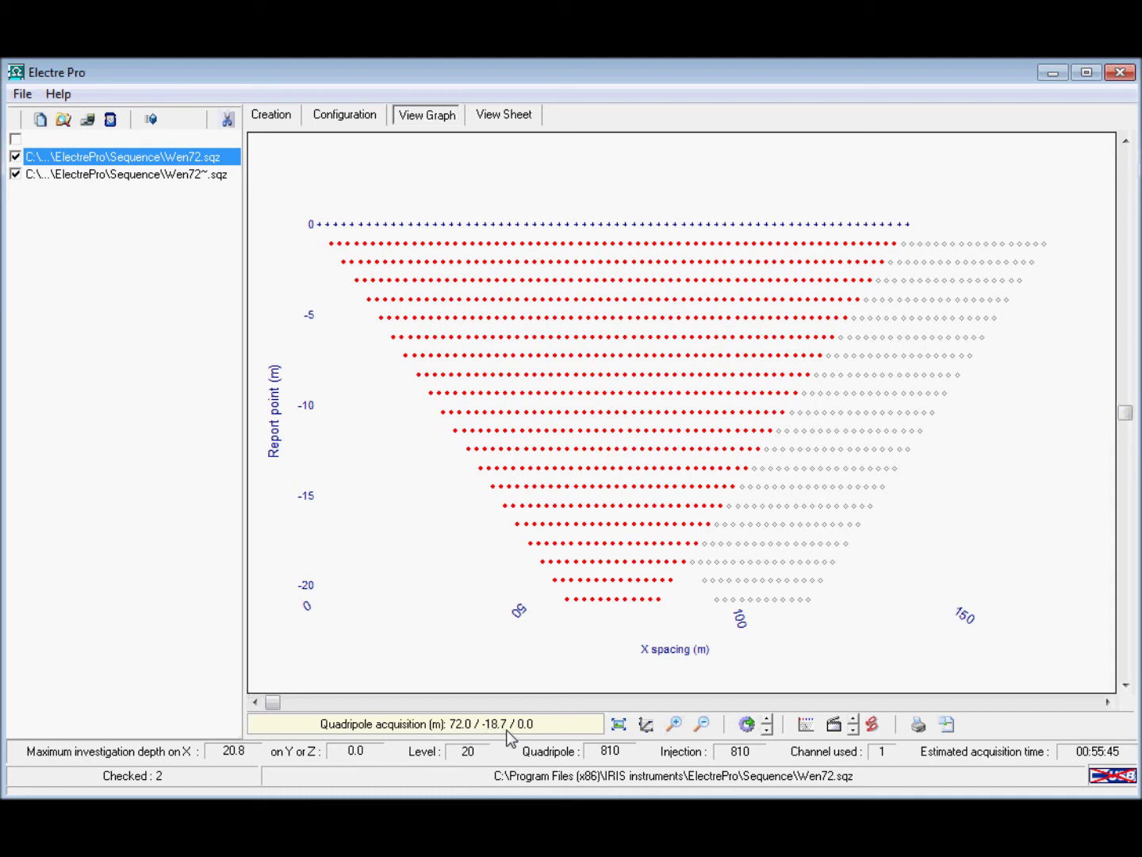
Step: Remove depth levels 17 to 20 from the Wen72 sequence at 1 x a spacing
{"action": "left_click", "coordinate": [345, 116]}
{"action": "mouse_move", "coordinate": [686, 478]}
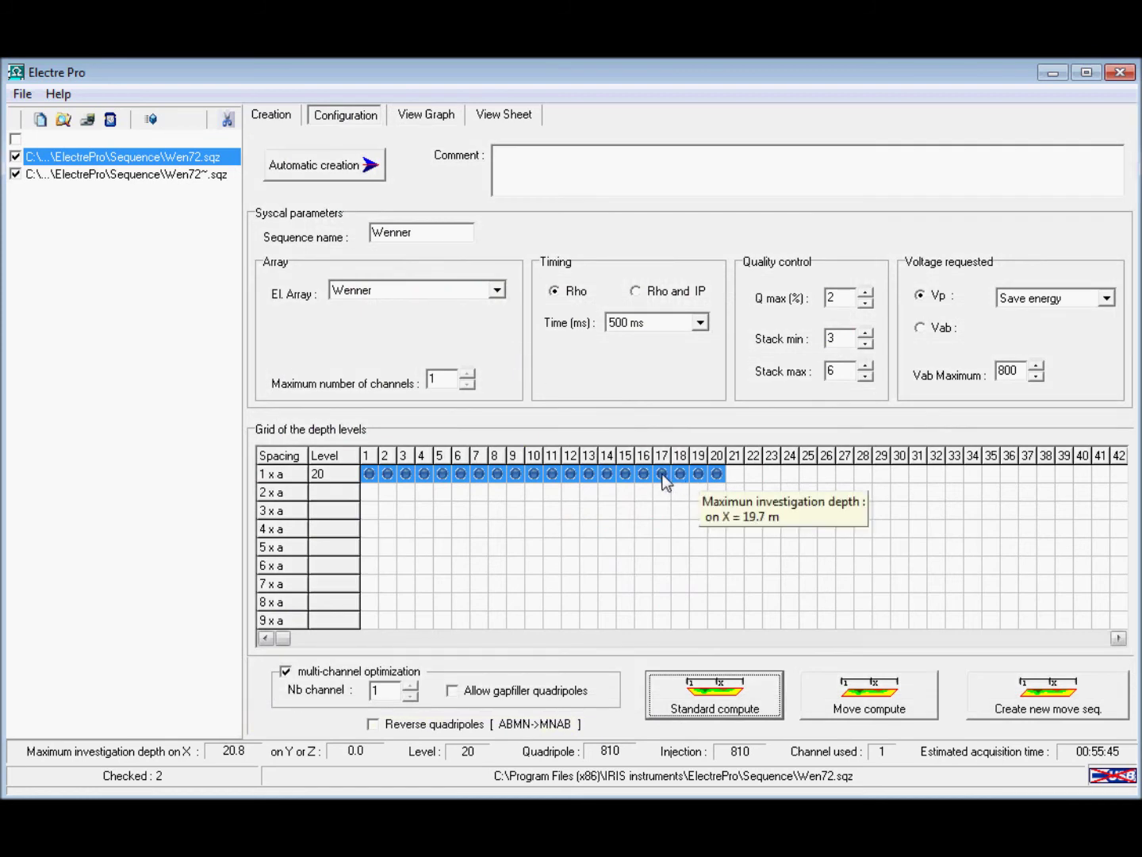
{"action": "left_click", "coordinate": [664, 476]}
{"action": "left_click_drag", "start_coordinate": [665, 479], "coordinate": [752, 488]}
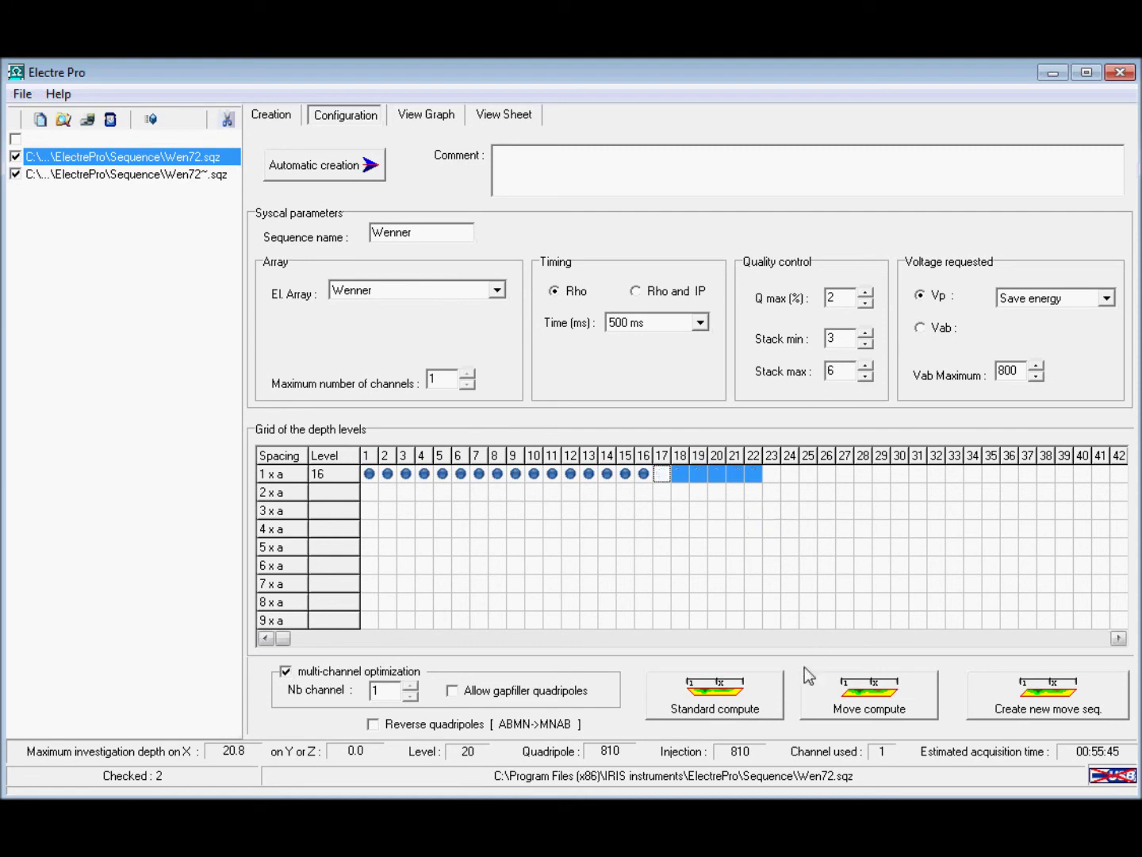
Step: Run the standard compute on the 16-level Wen72 sequence and regenerate its move sequence with an 18-node shift on the X grid
{"action": "left_click", "coordinate": [749, 690]}
{"action": "left_click", "coordinate": [593, 515]}
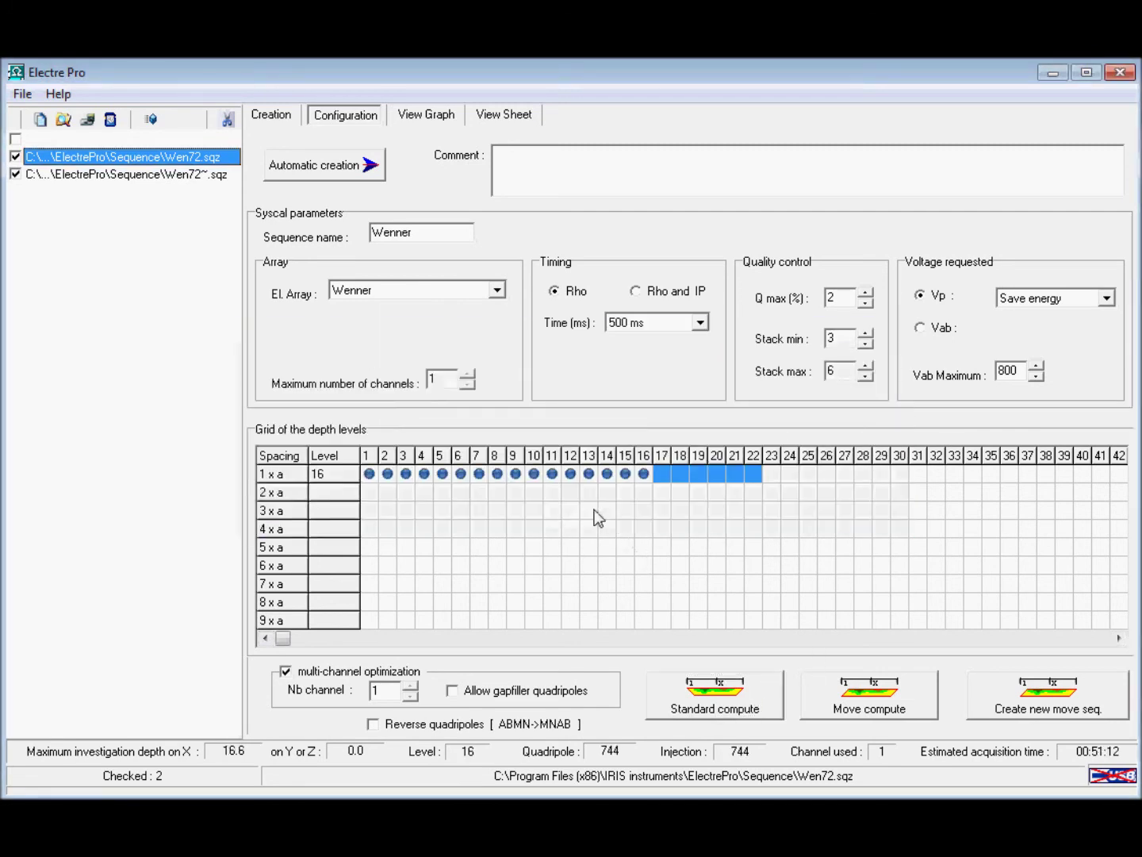
{"action": "left_click", "coordinate": [1035, 692]}
{"action": "left_click", "coordinate": [888, 642]}
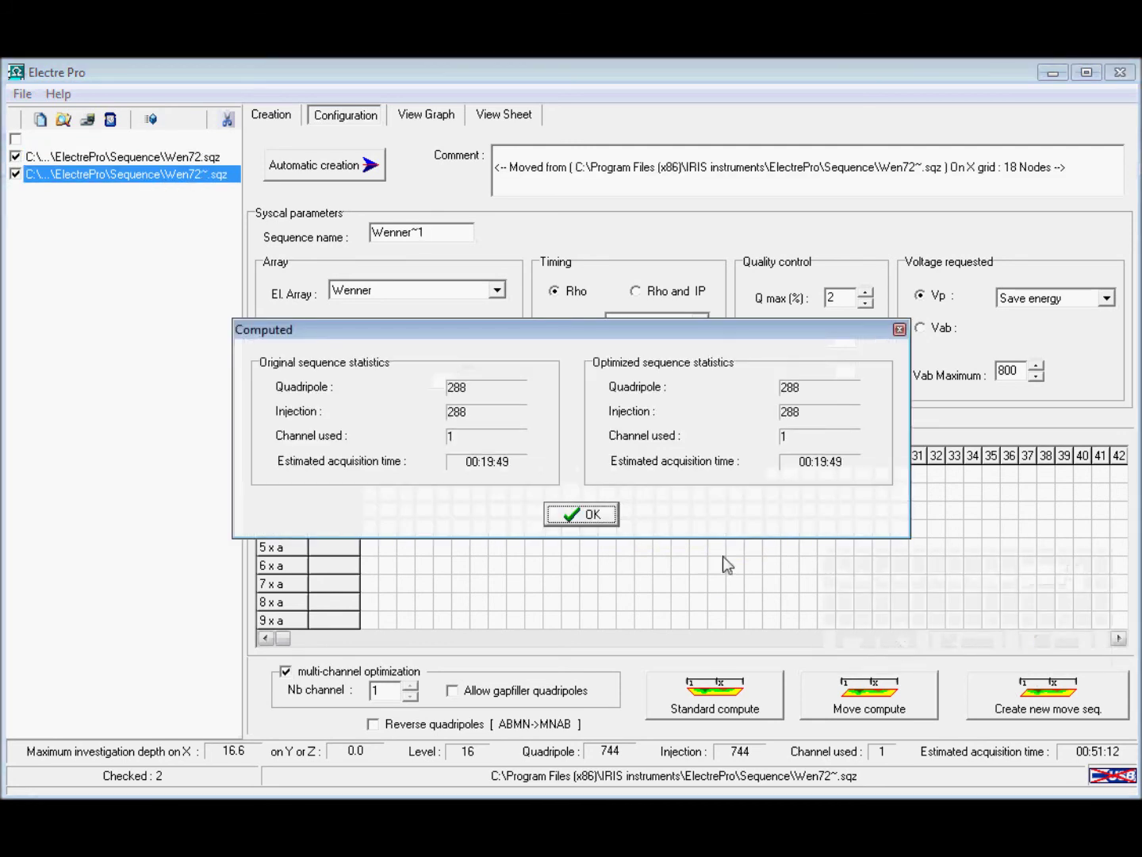
{"action": "left_click", "coordinate": [607, 518]}
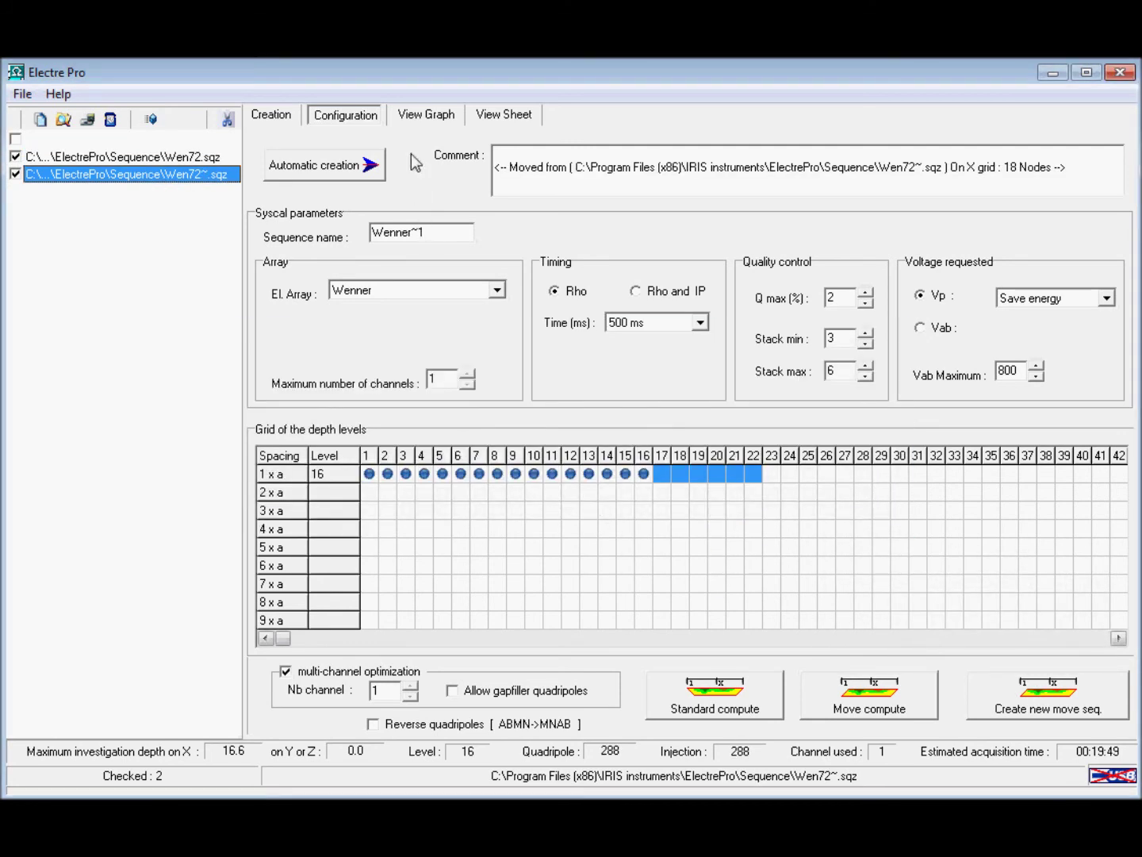
Step: Display the base and moved sequences on the graph and start uploading the two checked sequences to the Syscal
{"action": "left_click", "coordinate": [418, 115]}
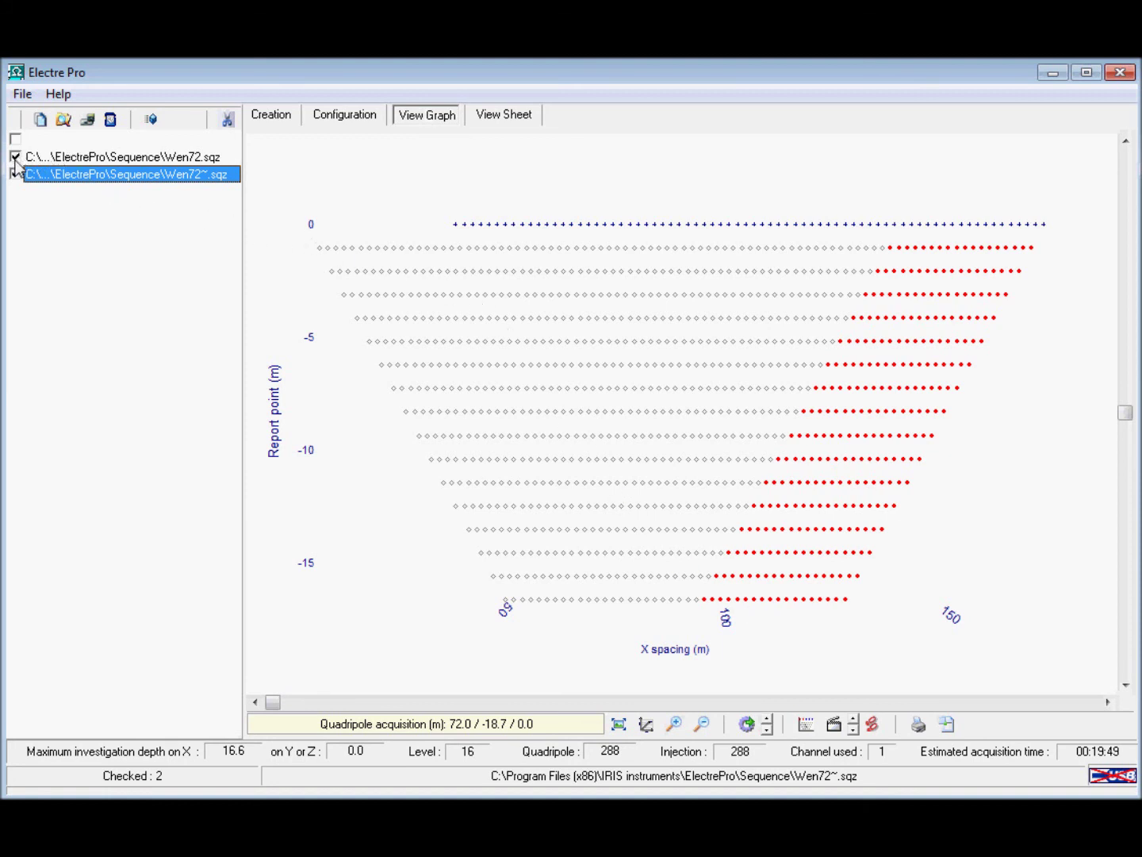
{"action": "left_click", "coordinate": [151, 118]}
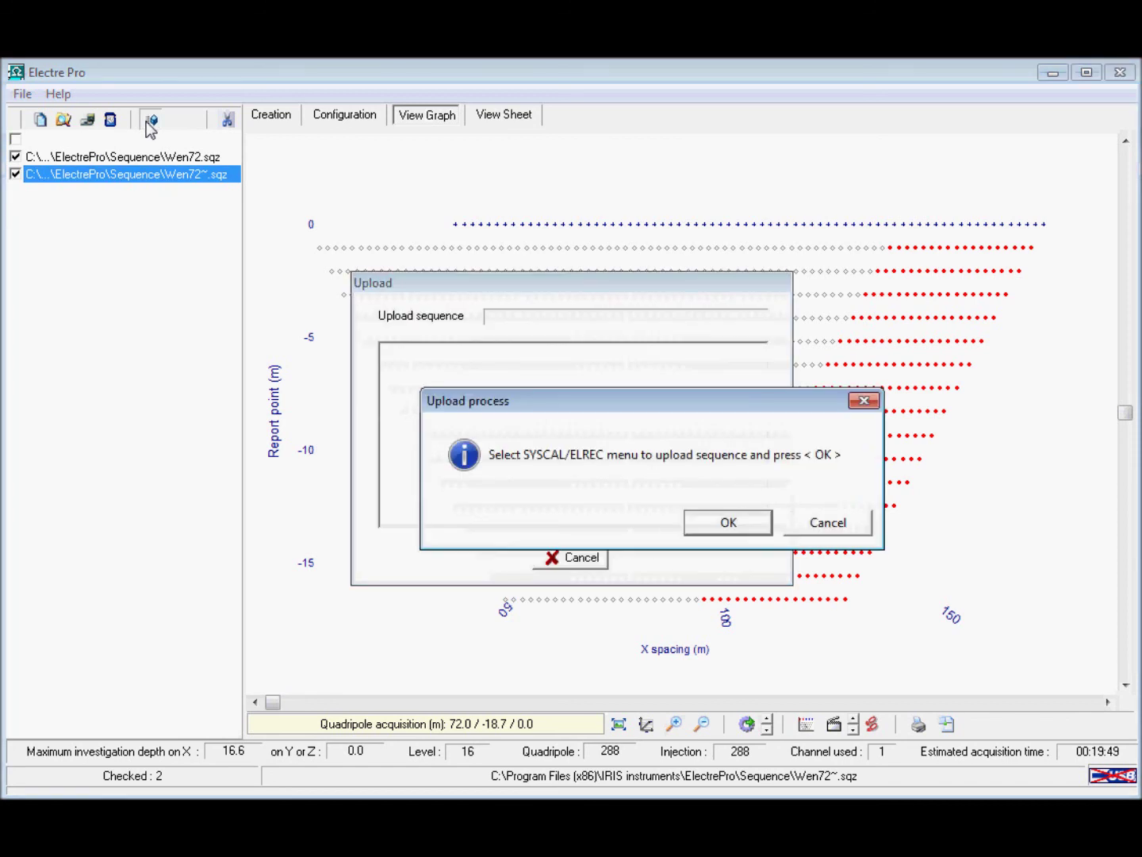
{"action": "left_click", "coordinate": [725, 524]}
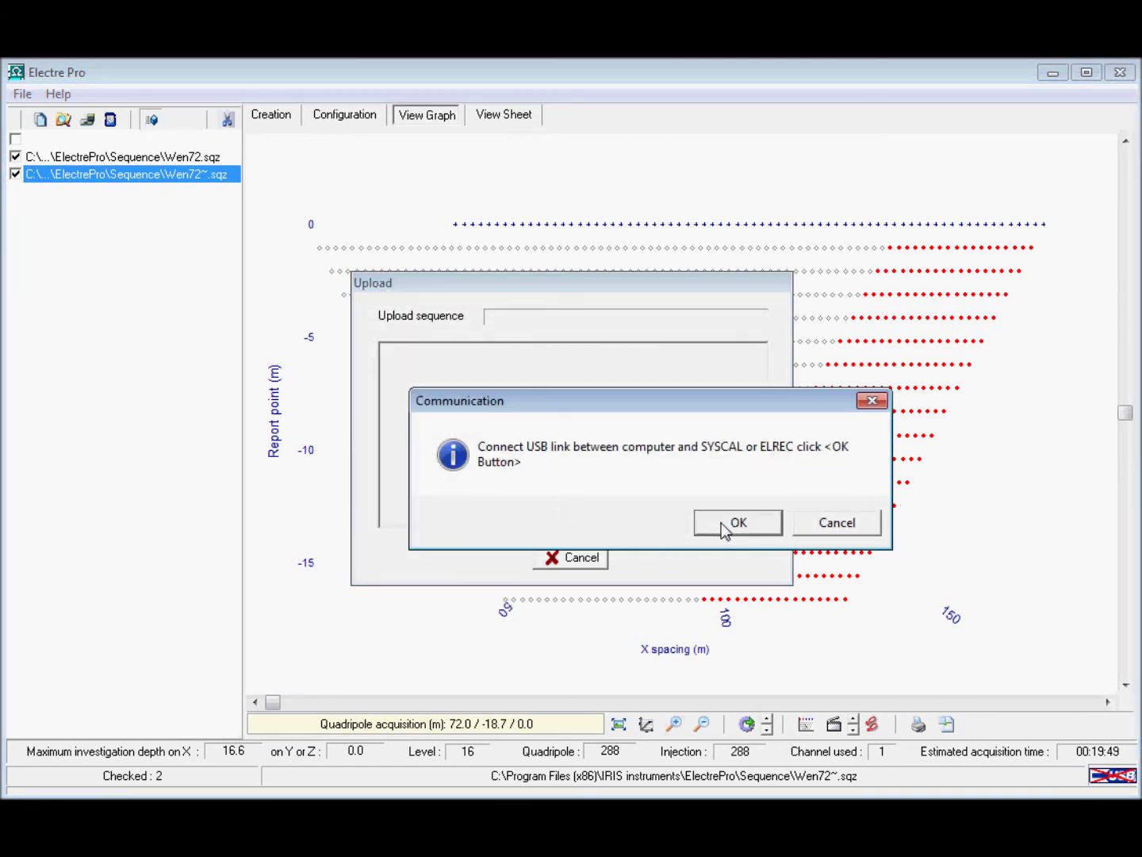